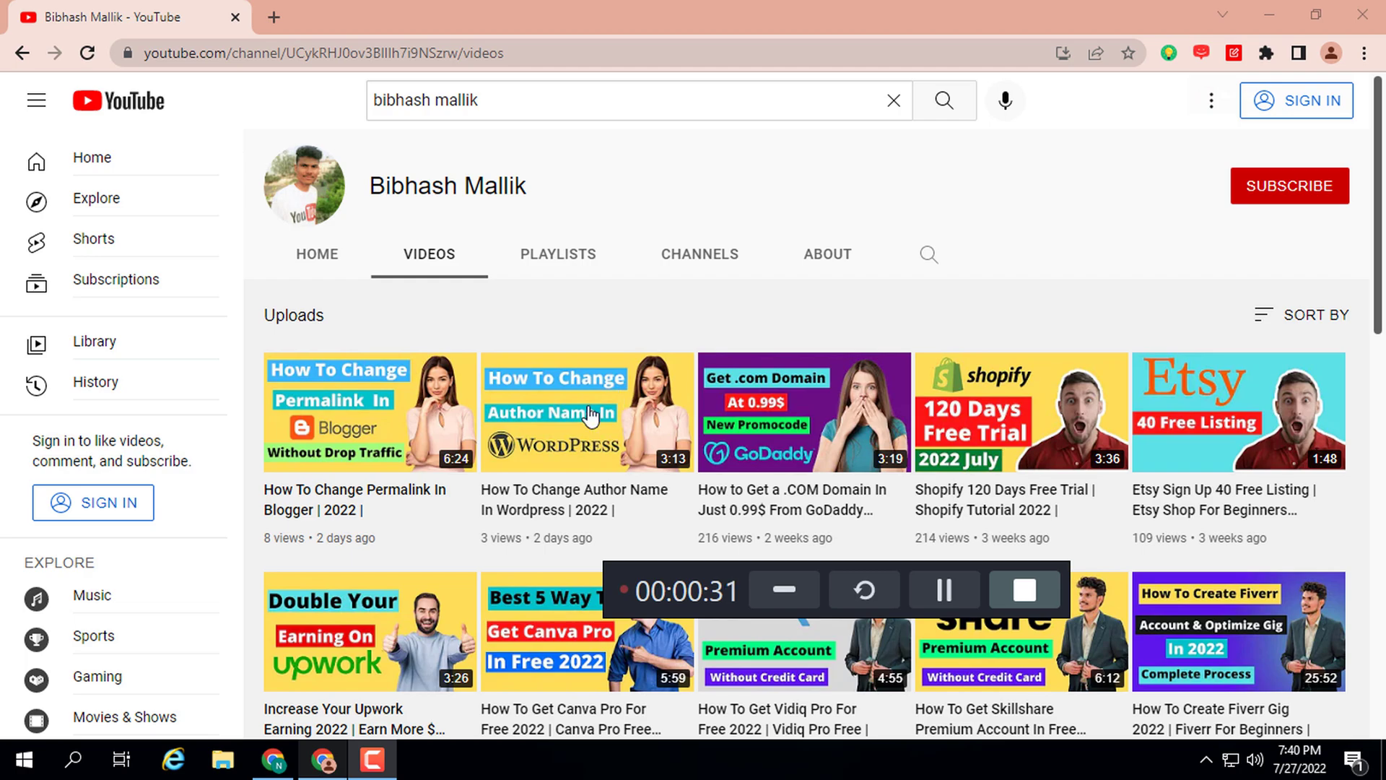
# Step: Bring the Mortal Shorts channel's browser window to the front
pyautogui.click(274, 761)
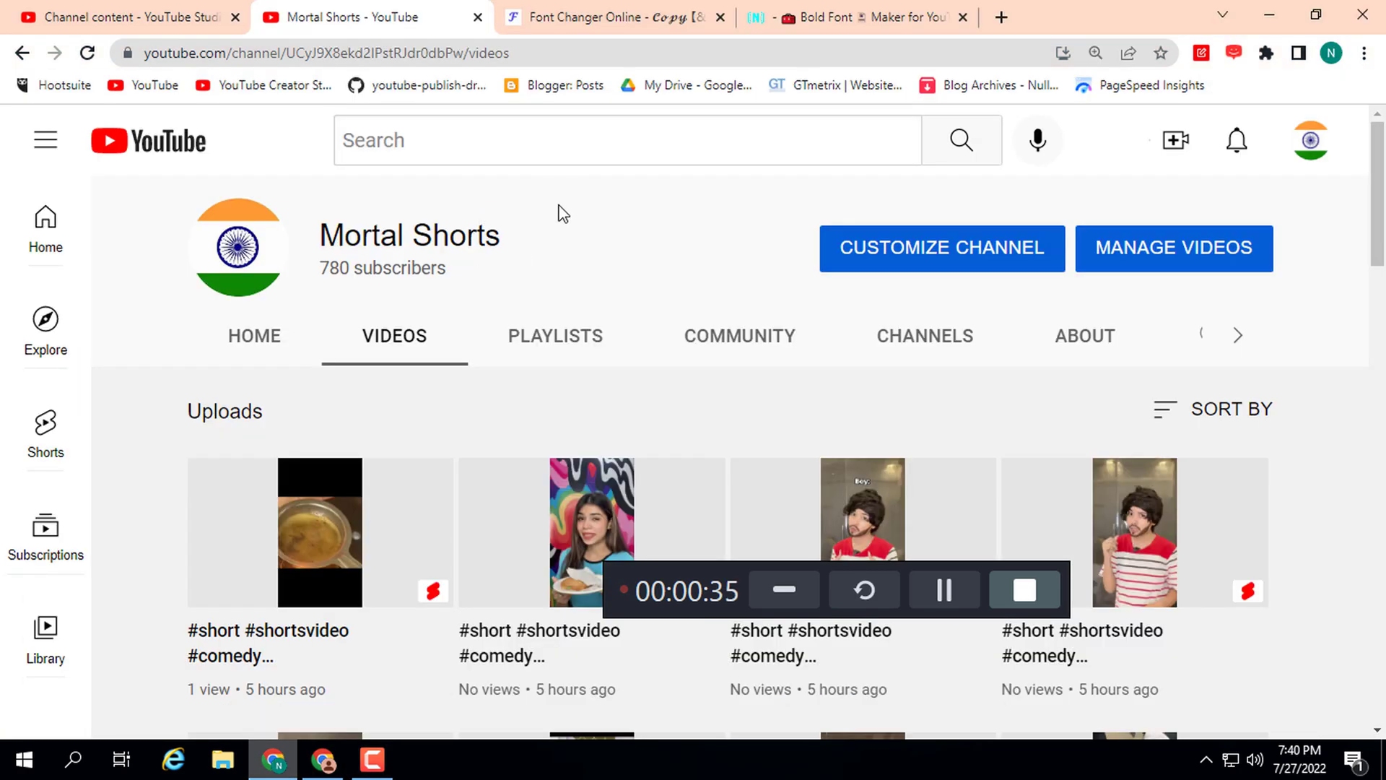
# Step: Switch to the 'Channel content - YouTube Studio' tab
pyautogui.click(141, 15)
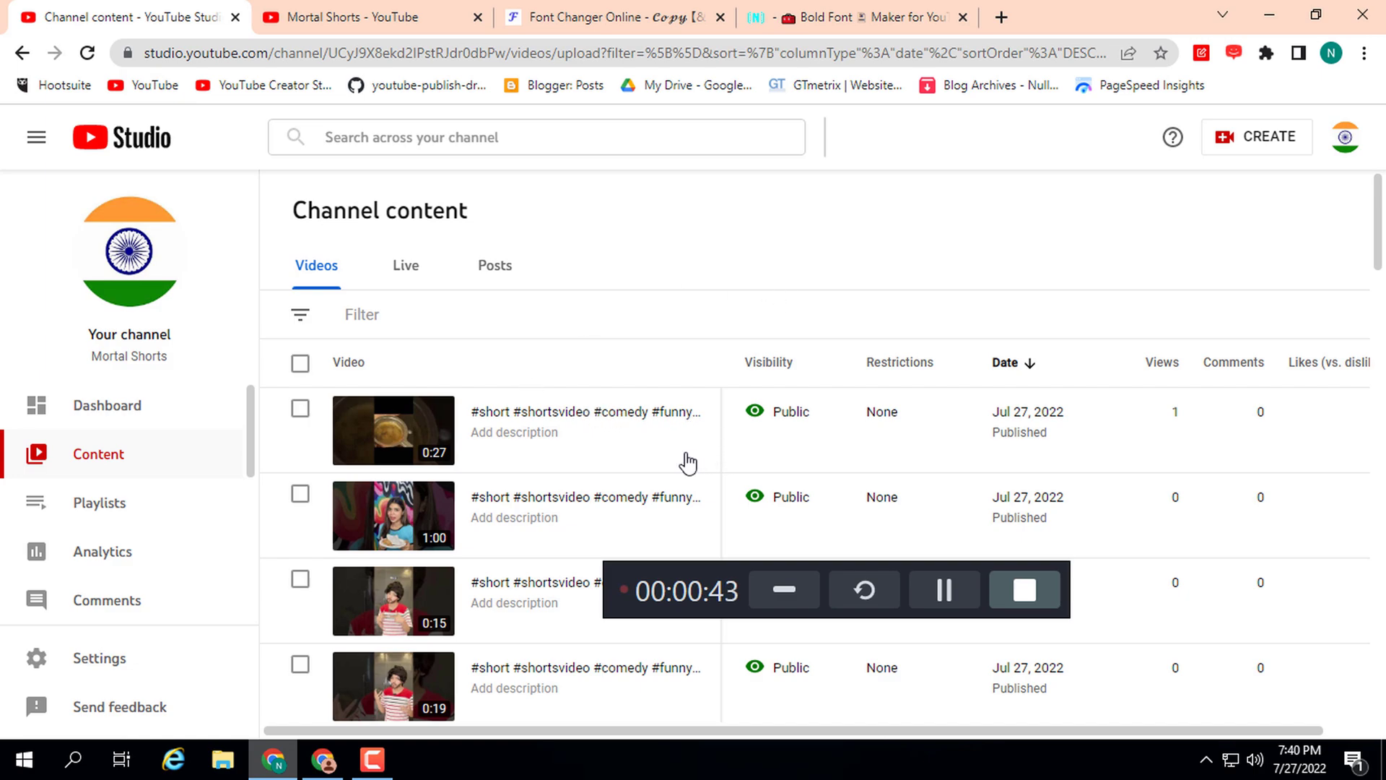
pyautogui.moveTo(585, 429)
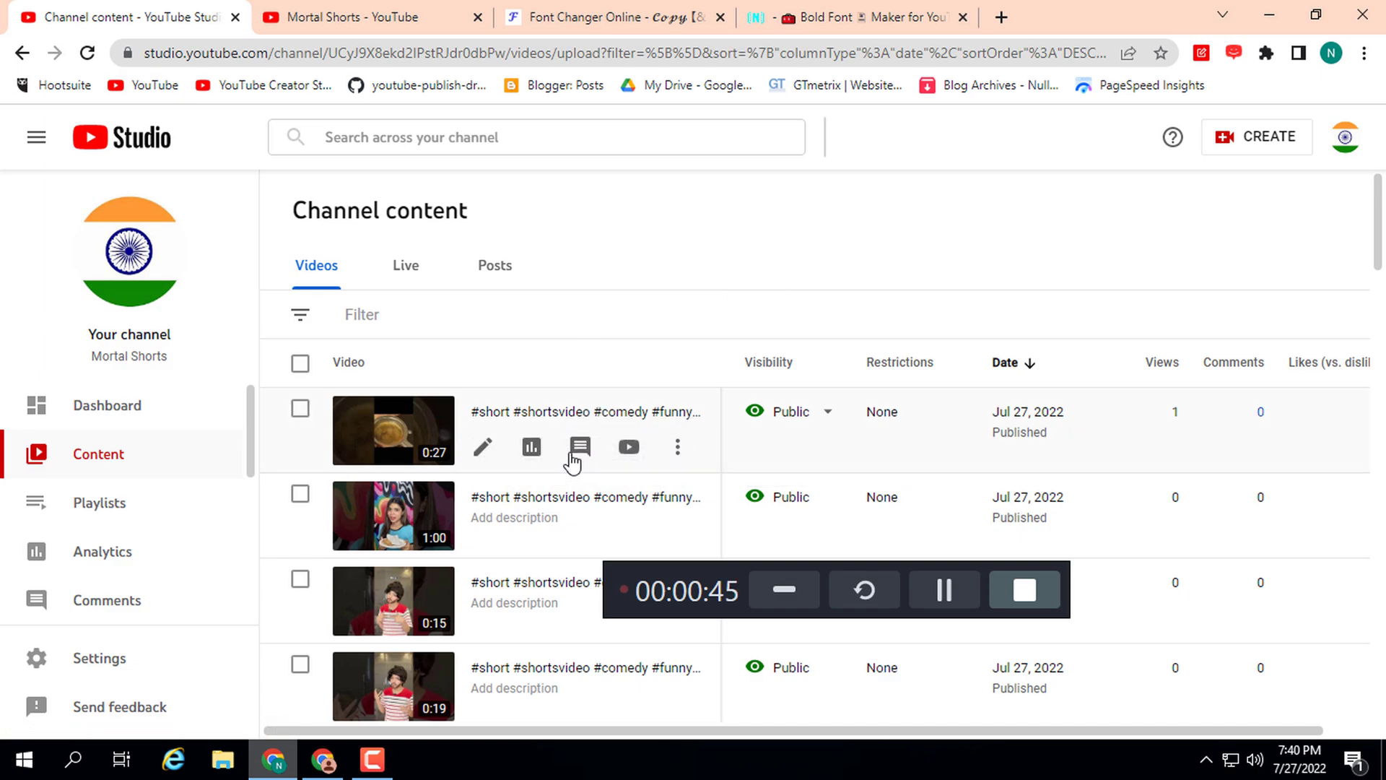
# Step: Edit the first video's title and copy its existing hashtag title
pyautogui.click(678, 448)
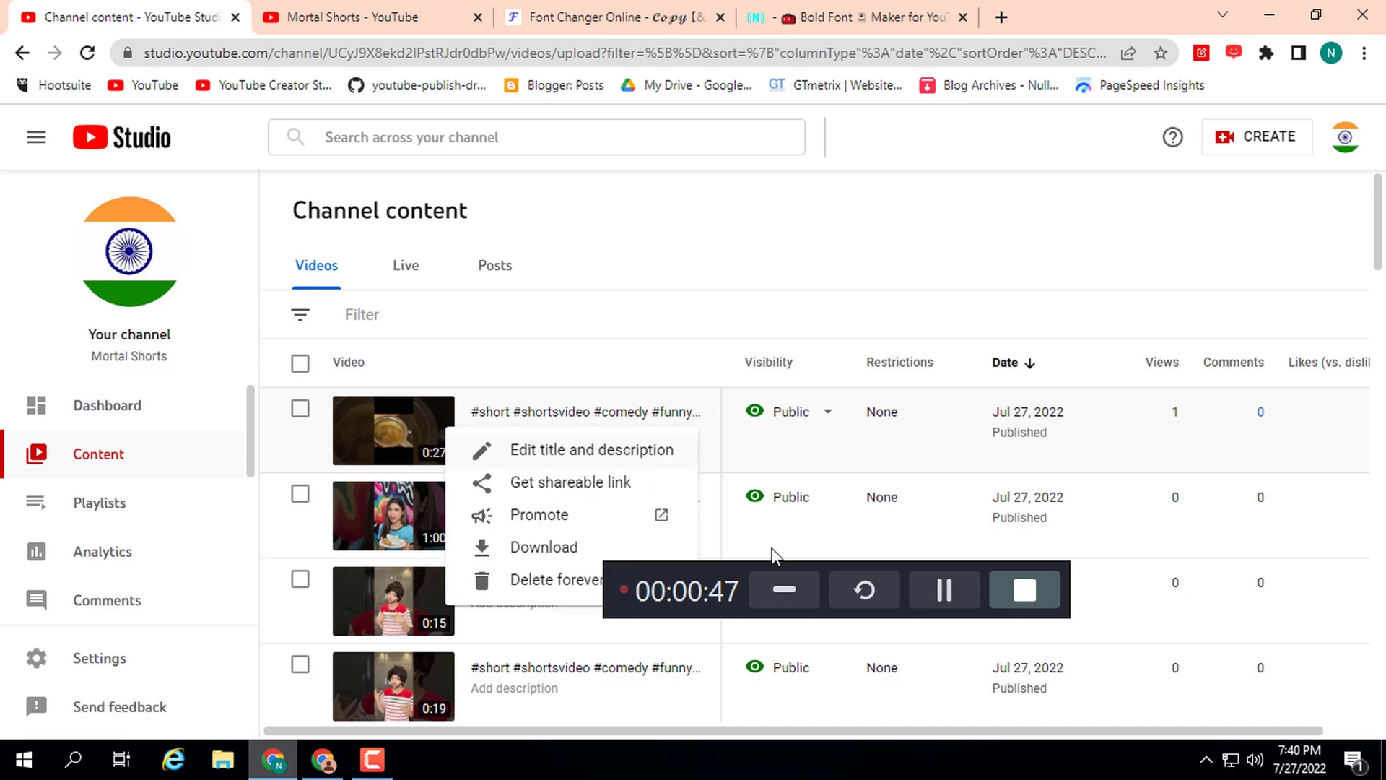
pyautogui.click(627, 453)
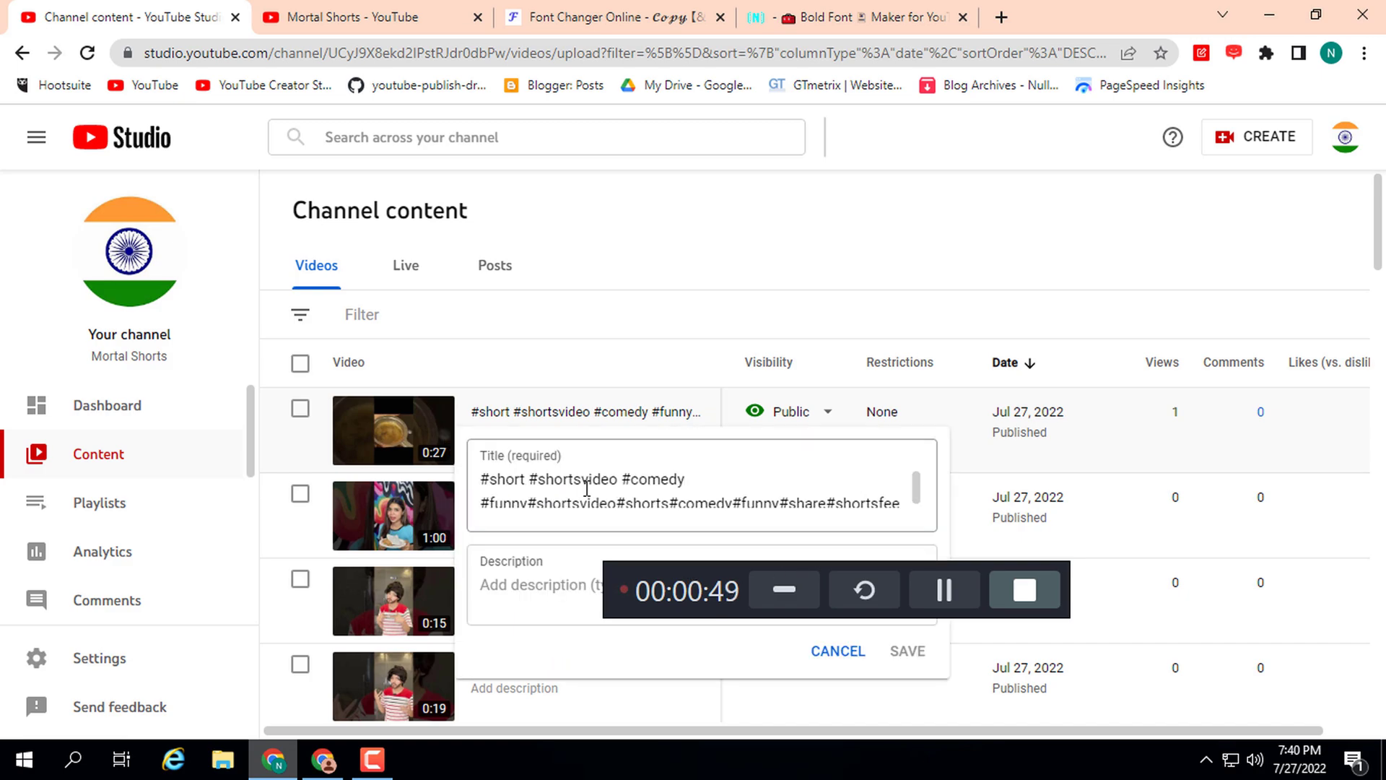
pyautogui.doubleClick(586, 484)
pyautogui.hotkey('ctrl', 'a')
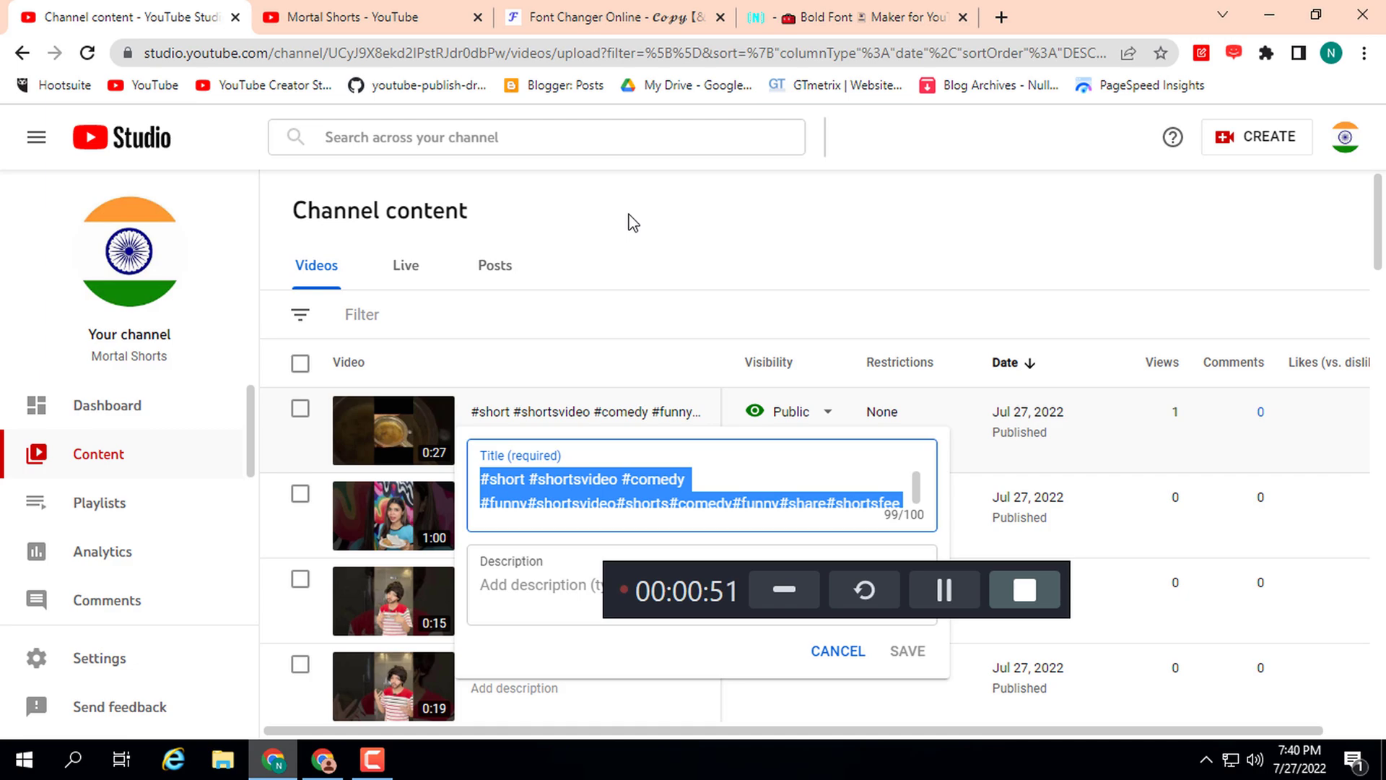
pyautogui.rightClick(585, 487)
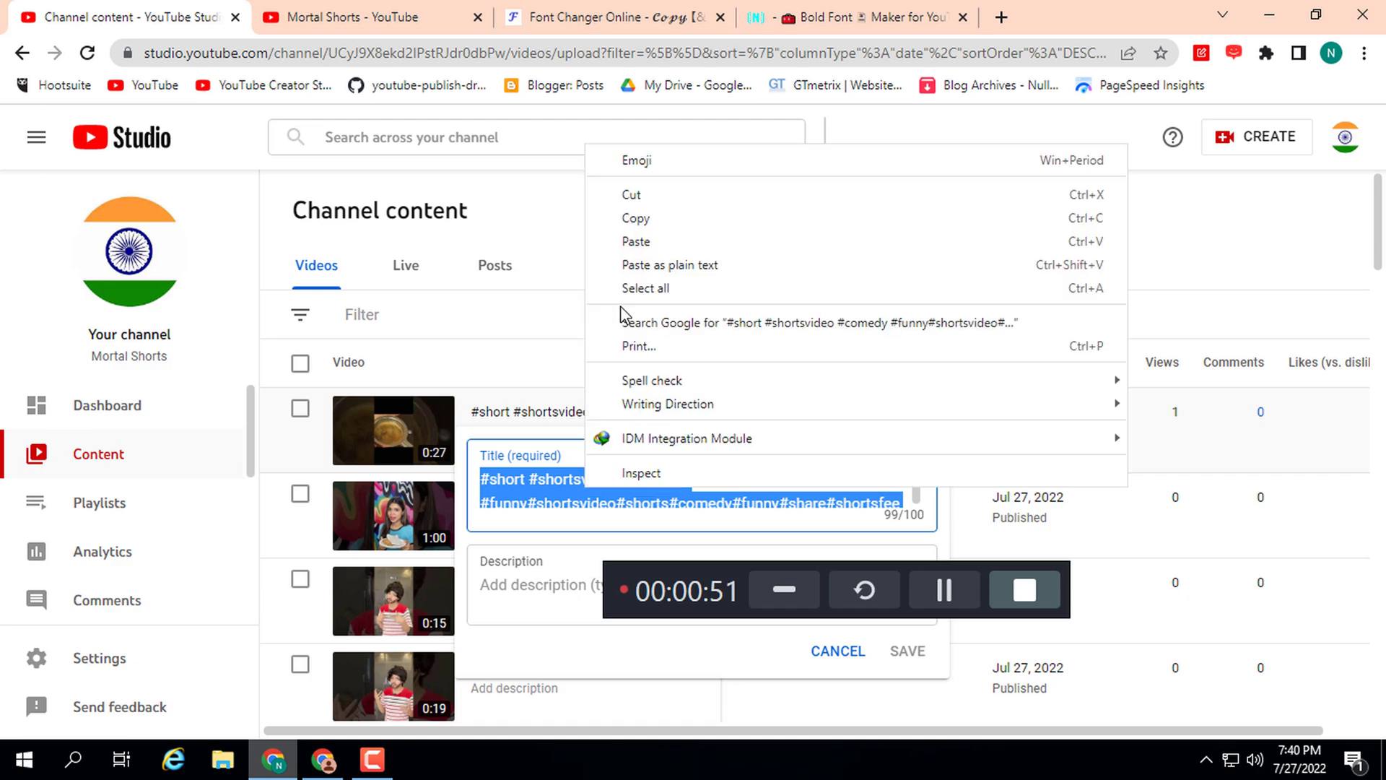
pyautogui.click(560, 479)
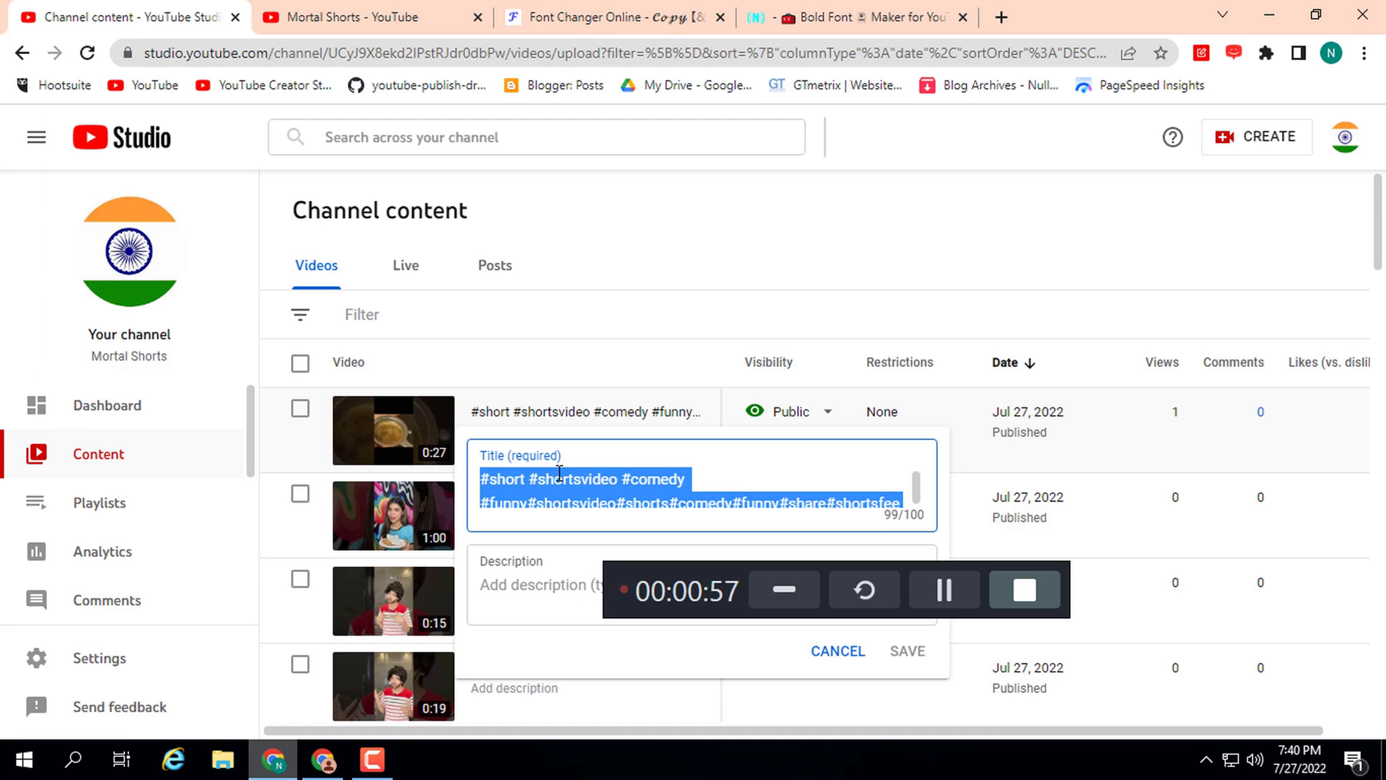
# Step: Replace the hashtag title with 'how to bold my title' and select it all
pyautogui.press('BackSpace')
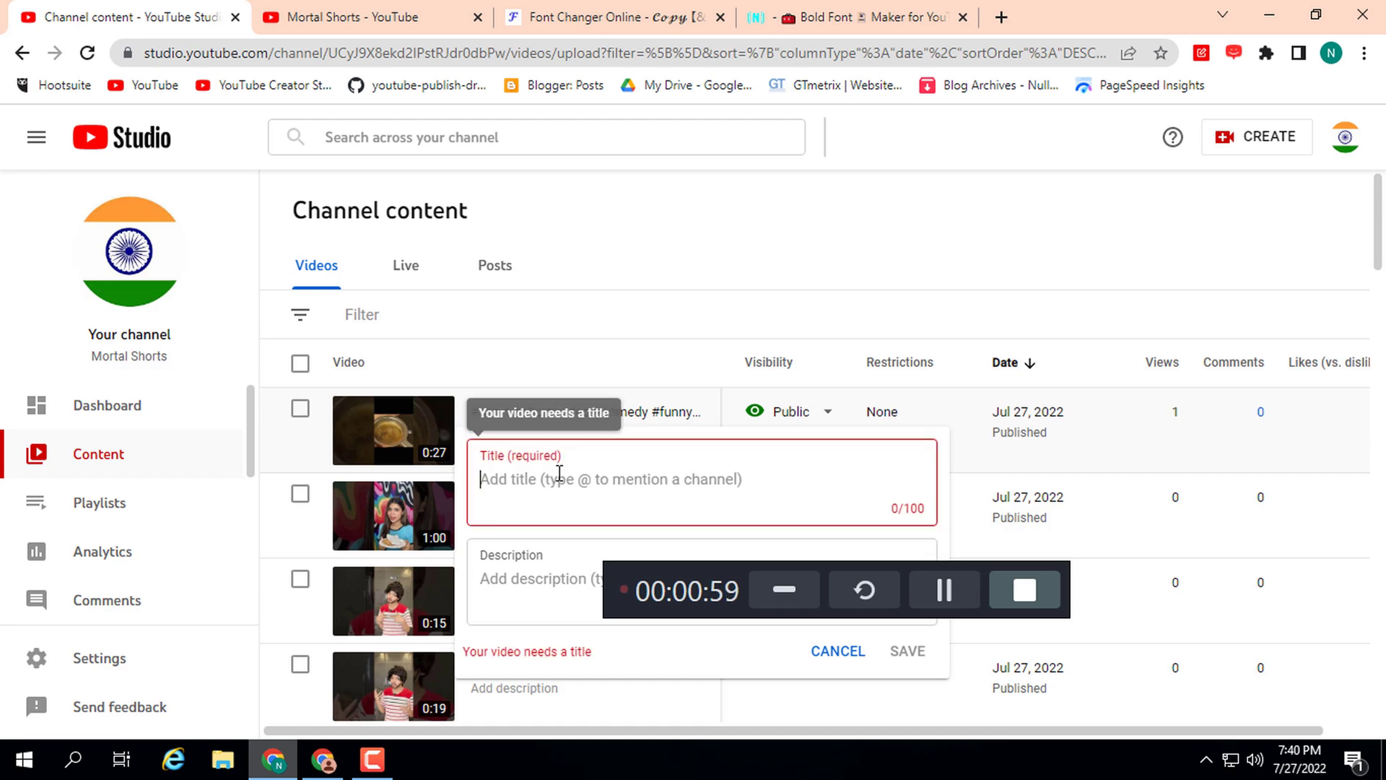
pyautogui.write('ho')
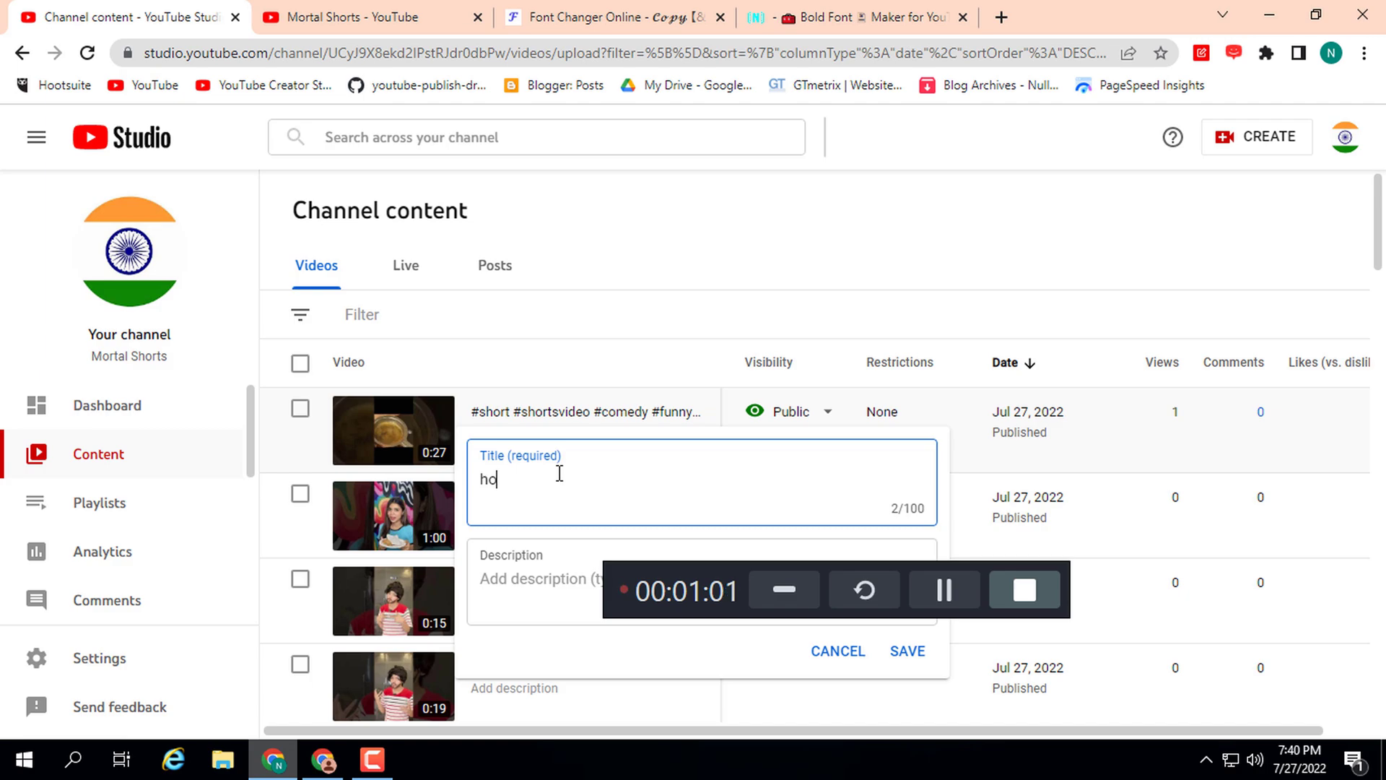
pyautogui.write('w to b')
pyautogui.write('old my')
pyautogui.write(' tit')
pyautogui.write('le')
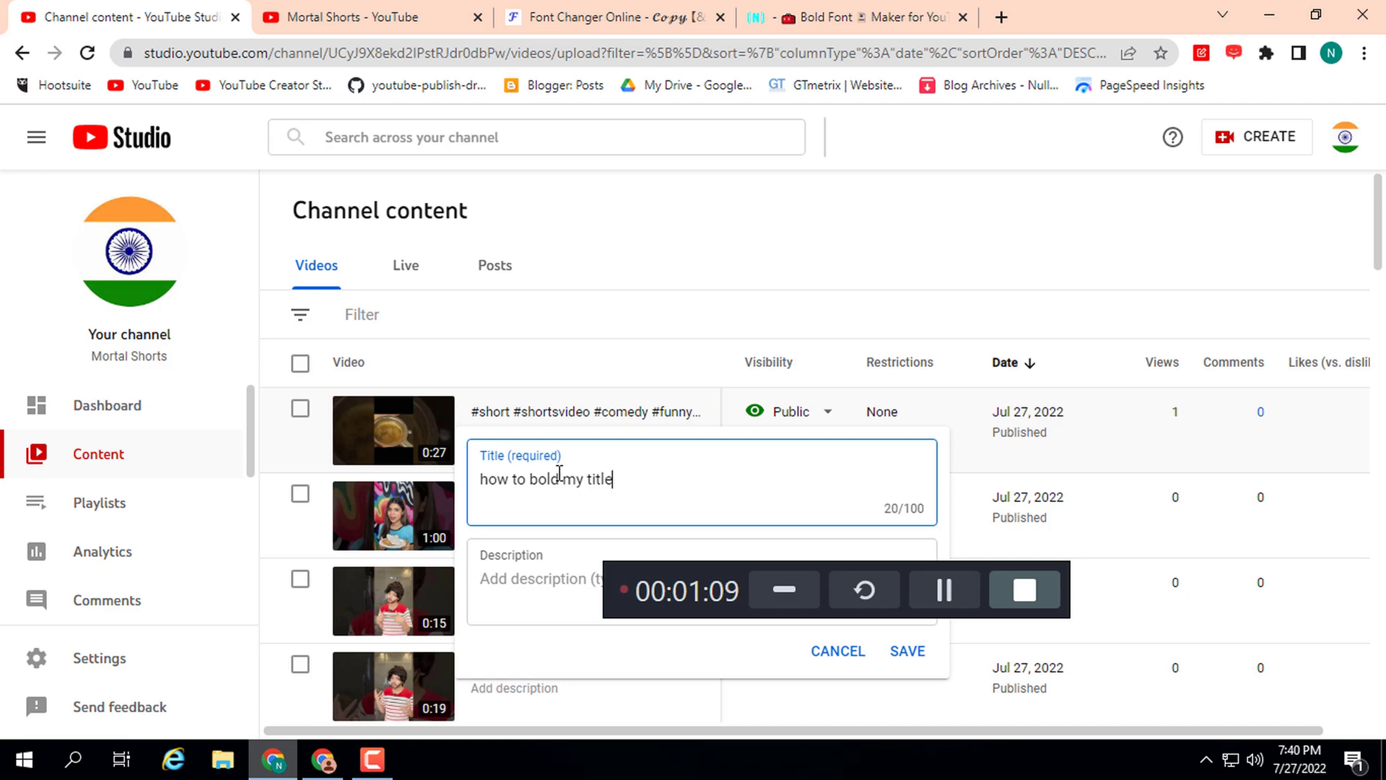
pyautogui.hotkey('ctrl', 'a')
pyautogui.hotkey('ctrl', 'c')
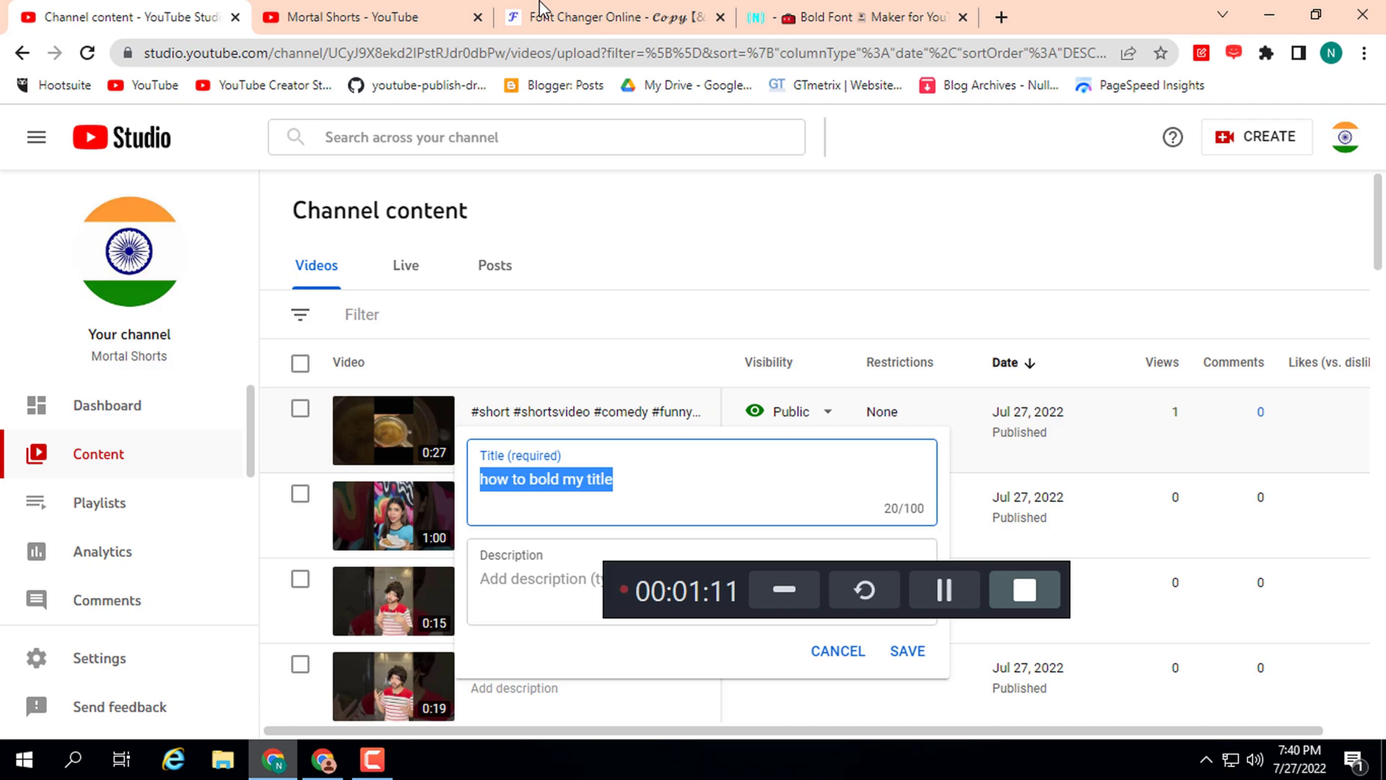
# Step: On the Font Changer page, clear the old hashtag text from the input box
pyautogui.hotkey('ctrl', '3')
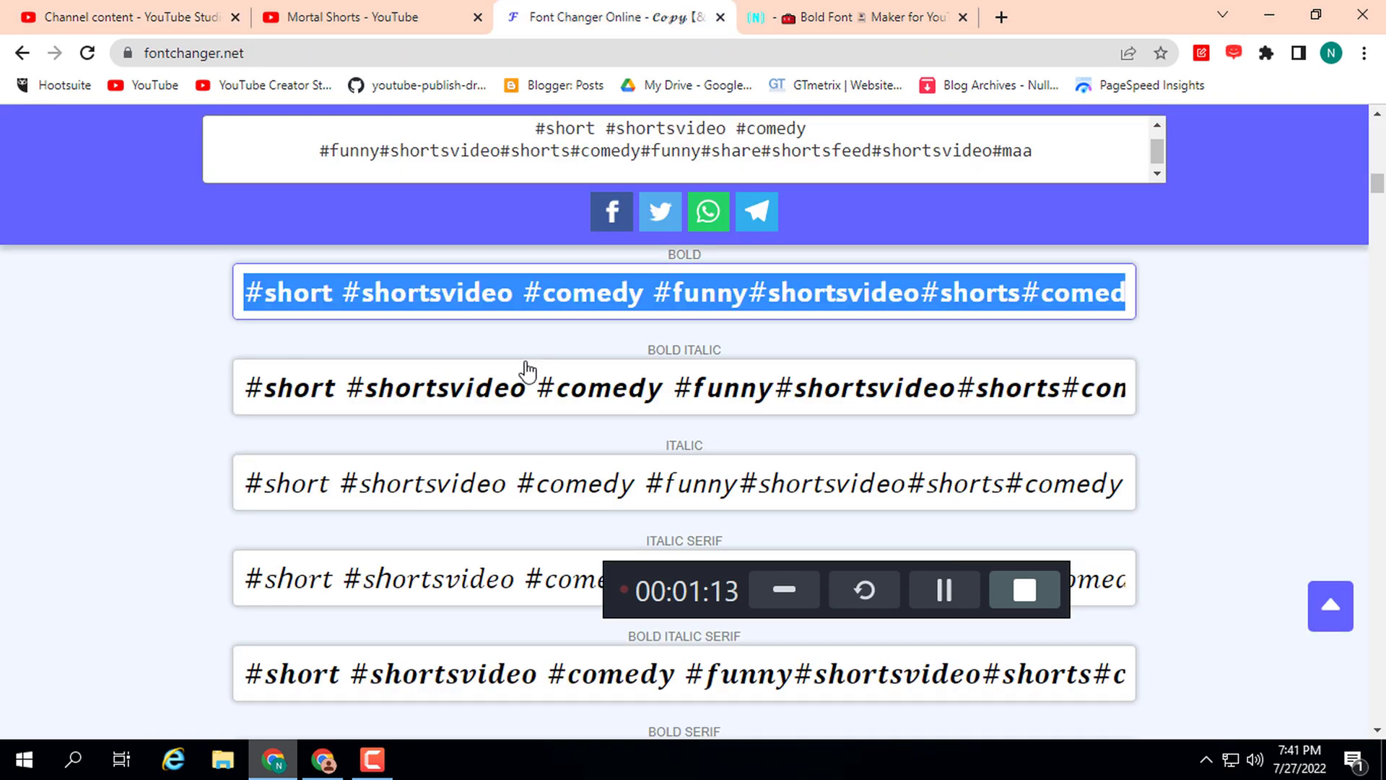
pyautogui.scroll(1, 583, 143)
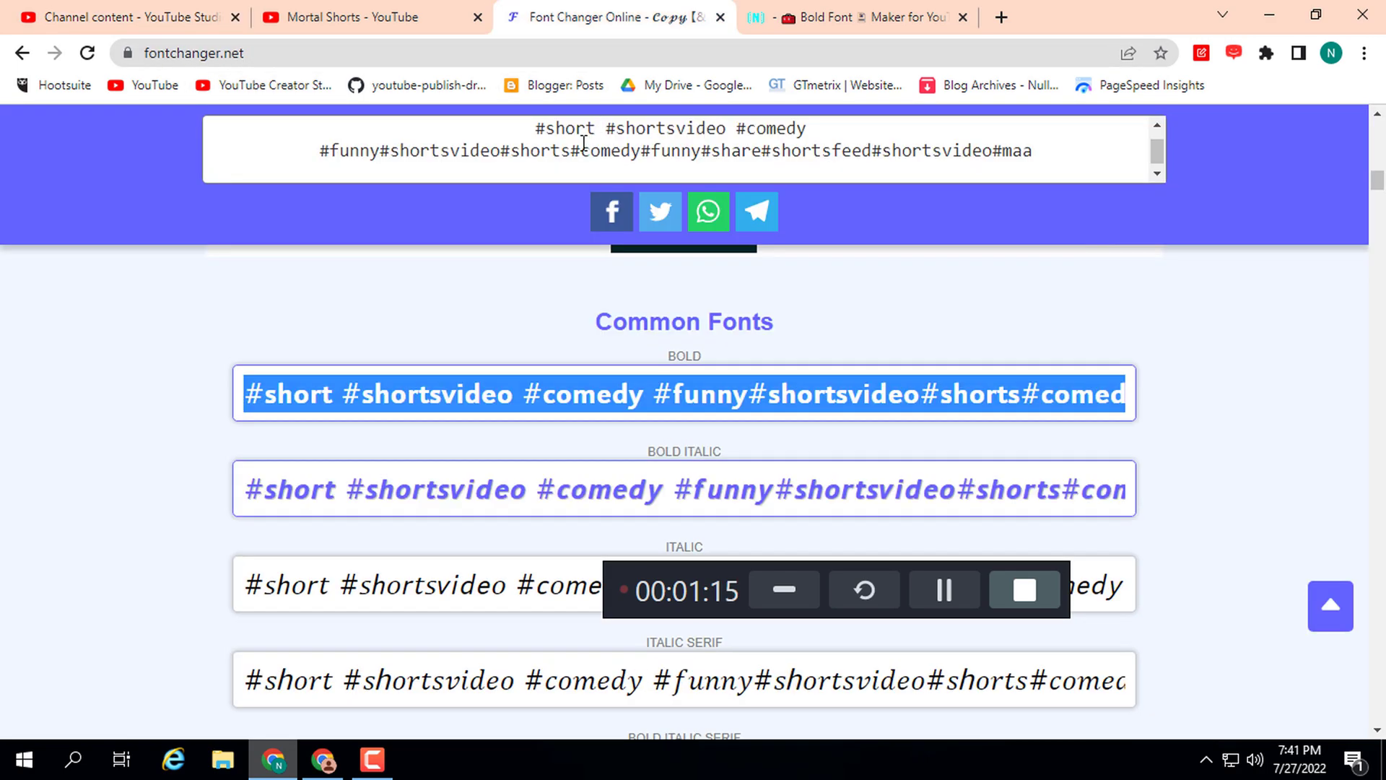
pyautogui.scroll(1, 583, 143)
pyautogui.tripleClick(583, 143)
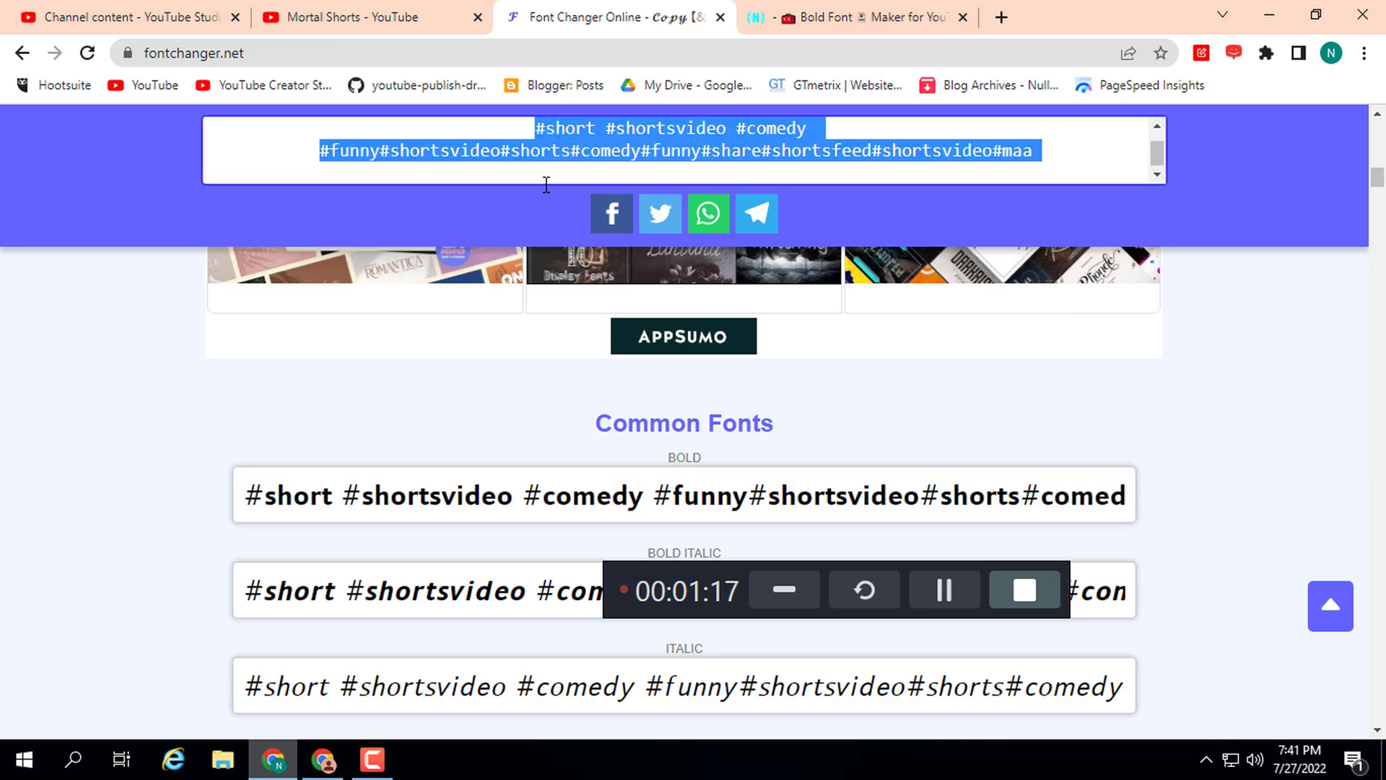
pyautogui.scroll(2, 71, 214)
pyautogui.scroll(3, 71, 214)
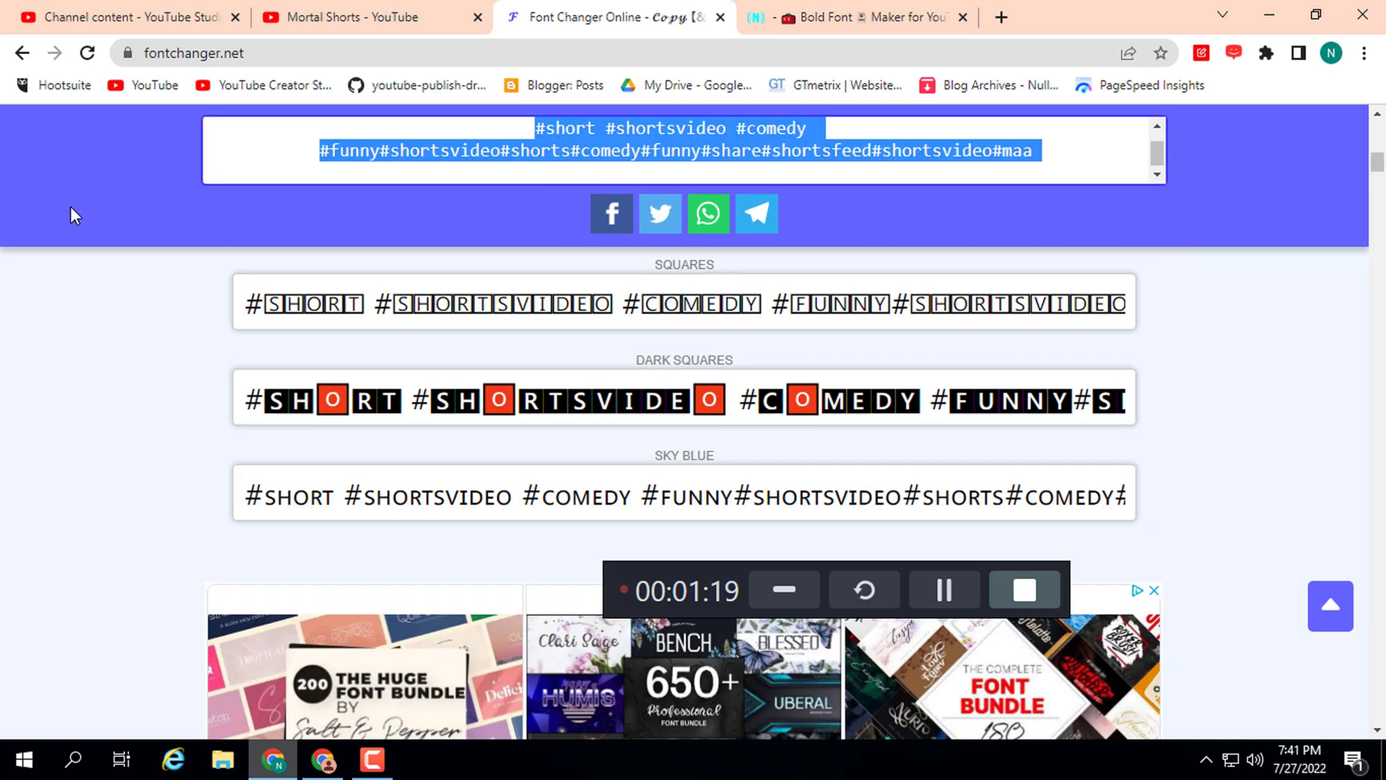
pyautogui.scroll(2, 70, 215)
pyautogui.scroll(2, 71, 215)
pyautogui.scroll(3, 70, 215)
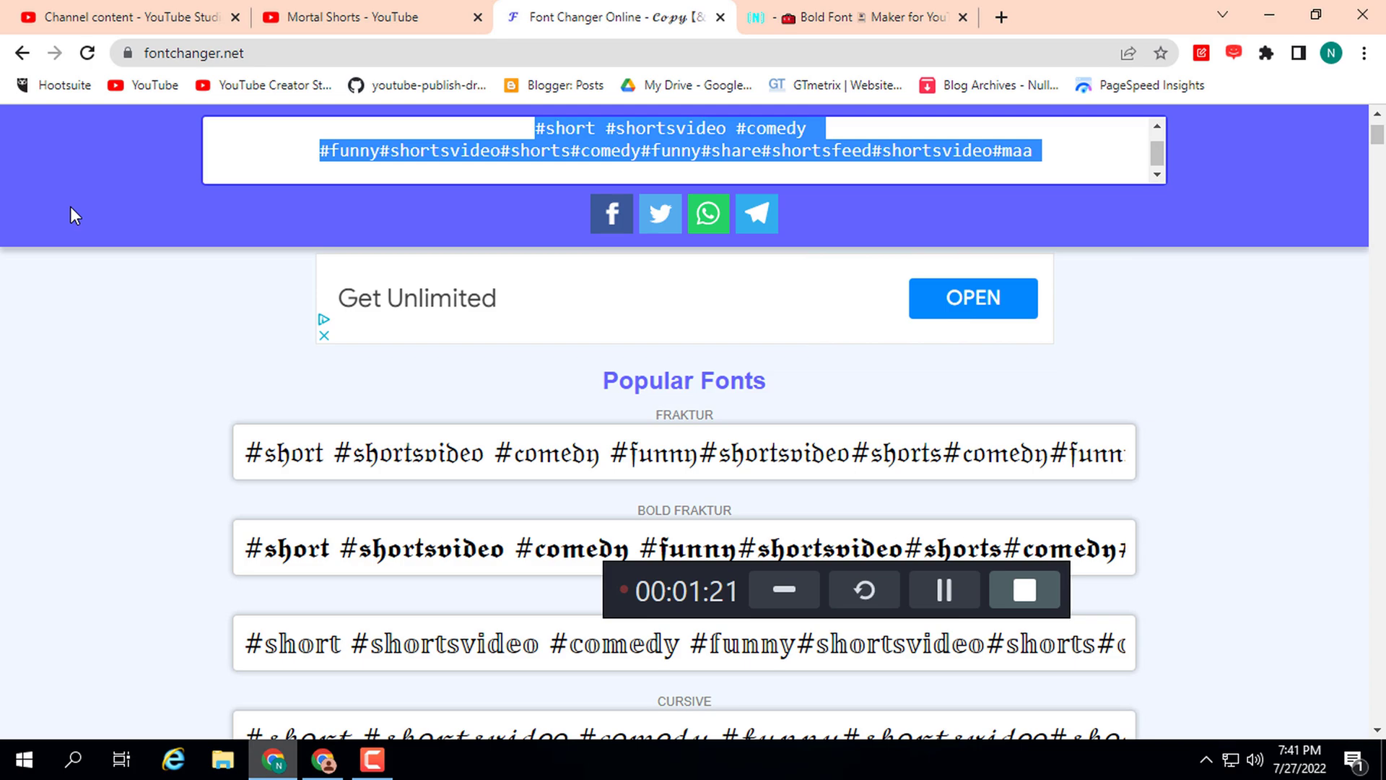
pyautogui.press('BackSpace')
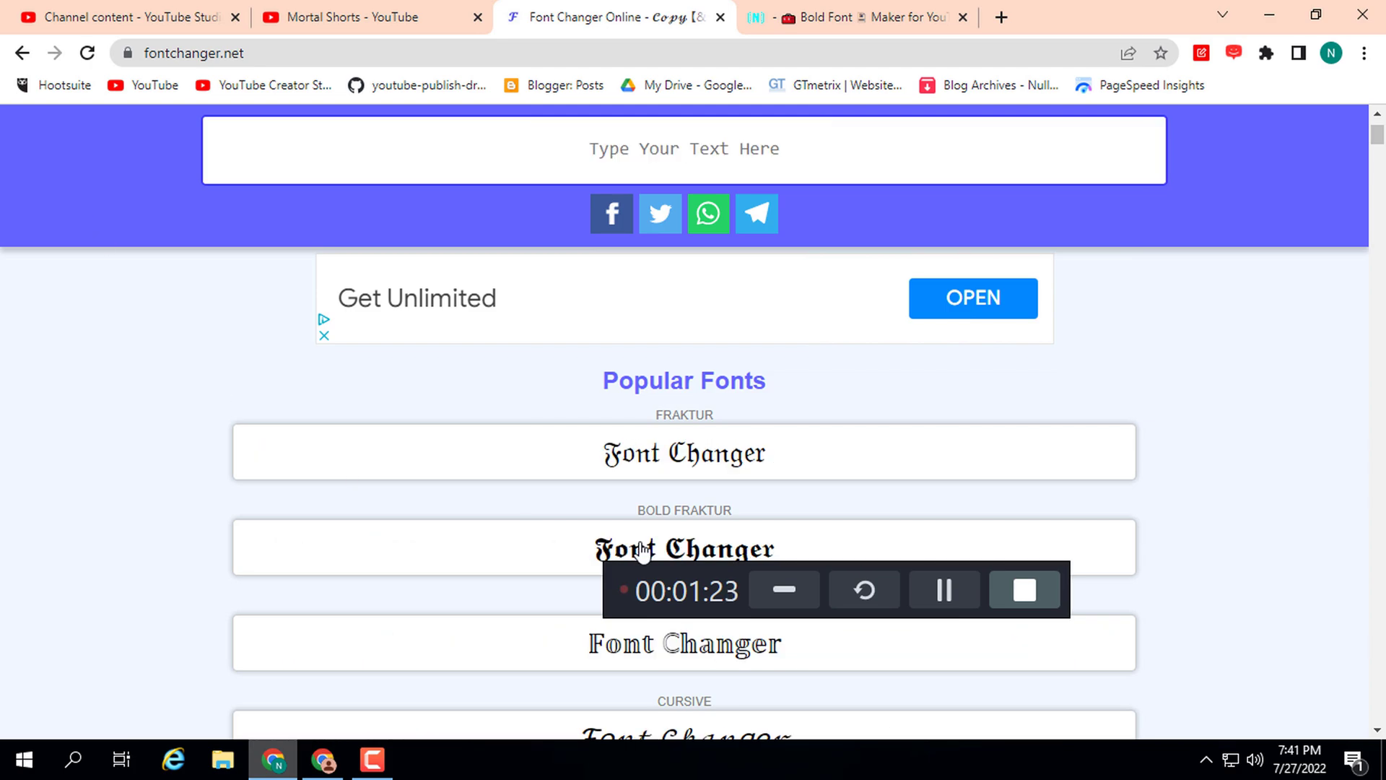
# Step: Paste 'how to bold my title', preview Fraktur and Cursive styles, and copy the Bold version
pyautogui.hotkey('ctrl', 'v')
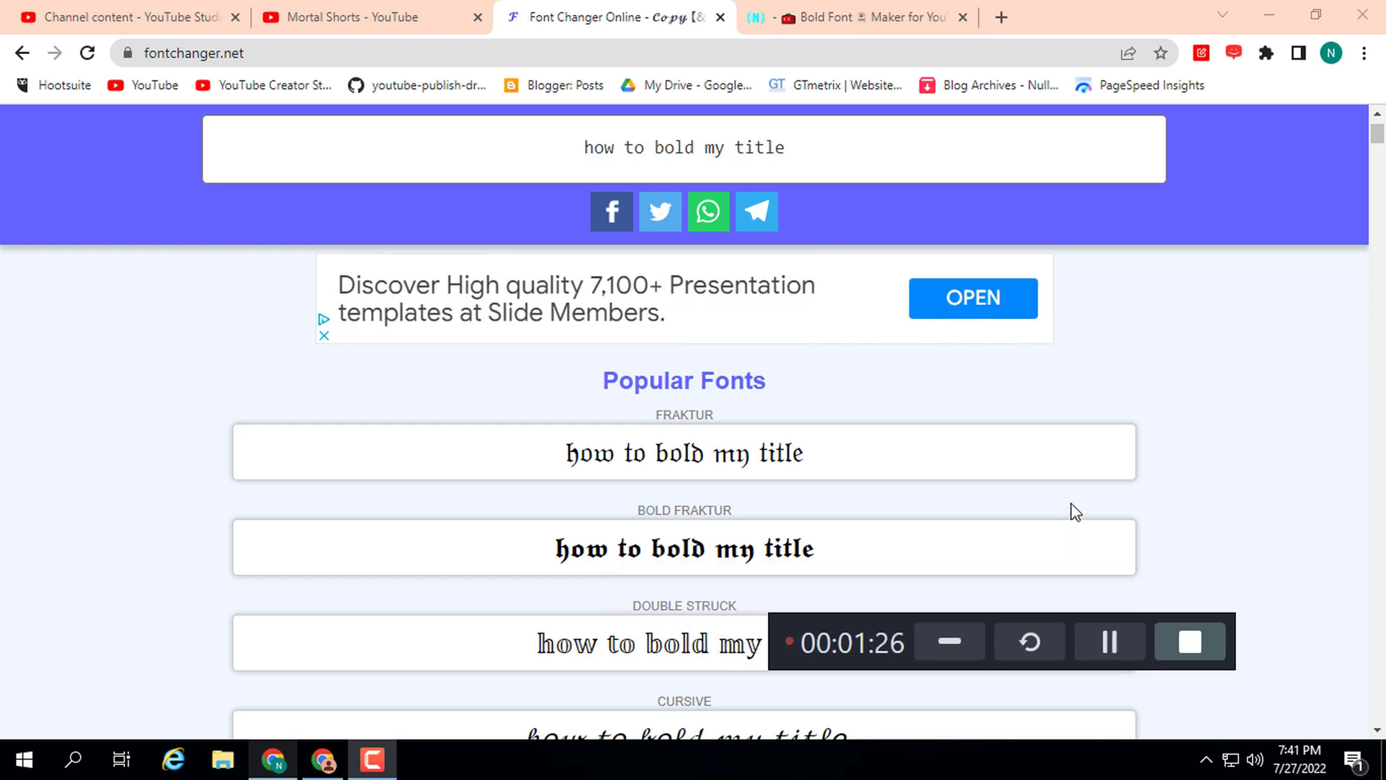
pyautogui.click(698, 573)
pyautogui.scroll(-2, 702, 556)
pyautogui.click(699, 551)
pyautogui.scroll(-1, 770, 564)
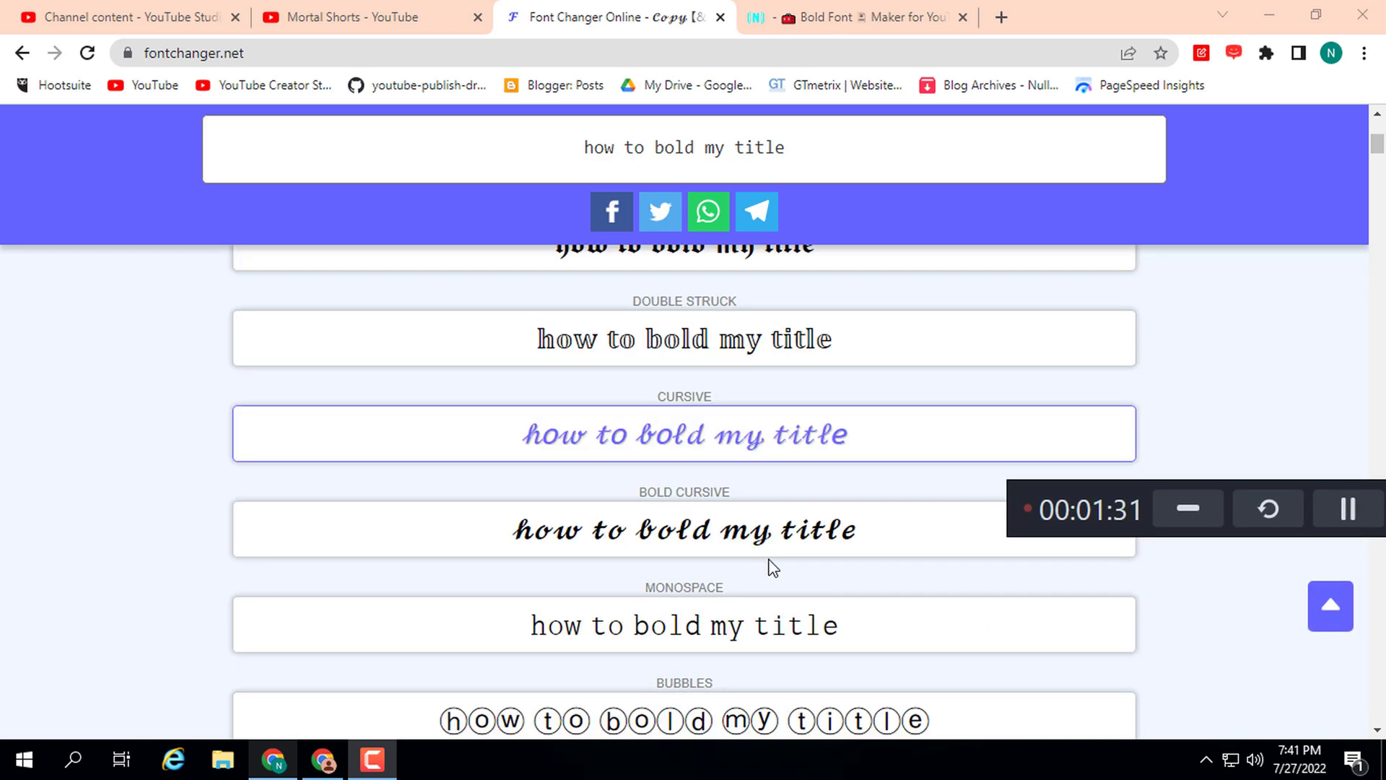
pyautogui.click(769, 558)
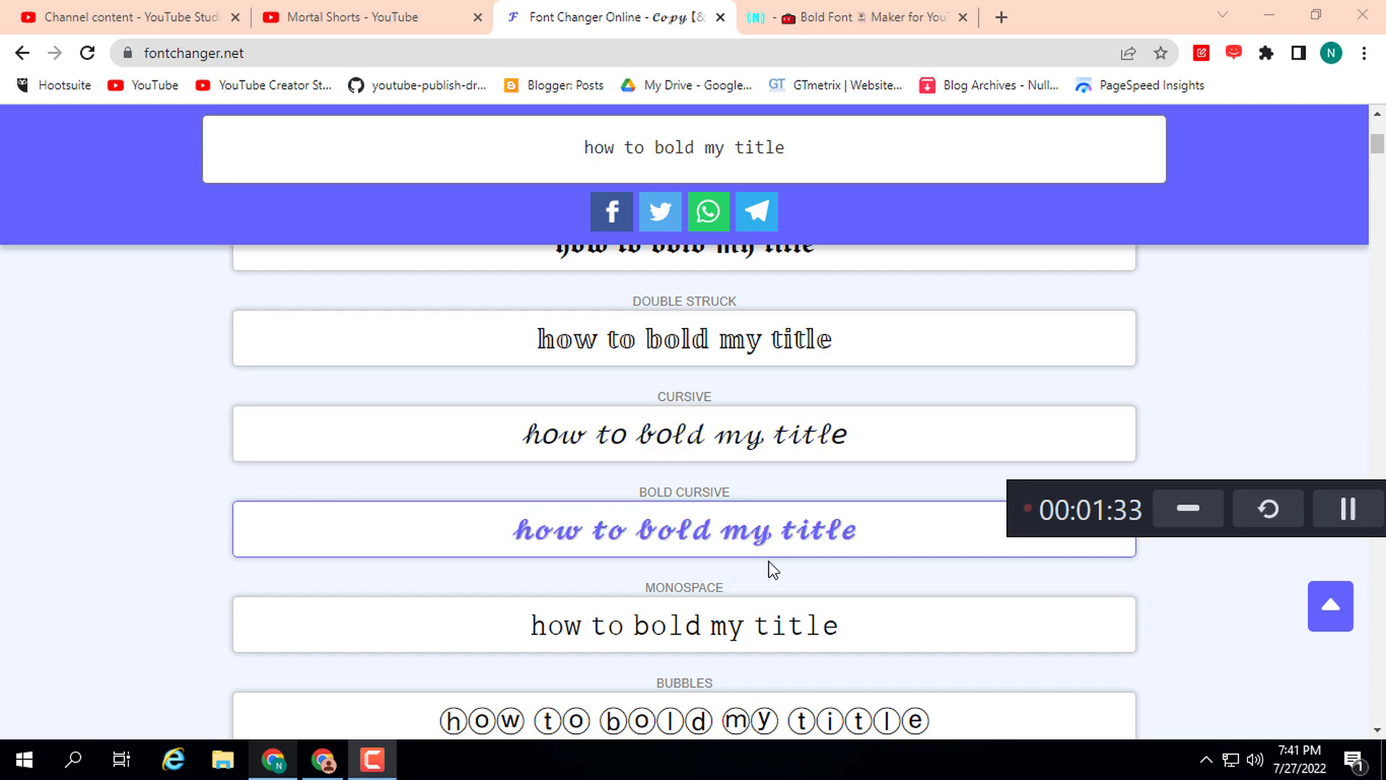
pyautogui.scroll(-2, 769, 570)
pyautogui.scroll(-1, 769, 570)
pyautogui.scroll(-1, 769, 569)
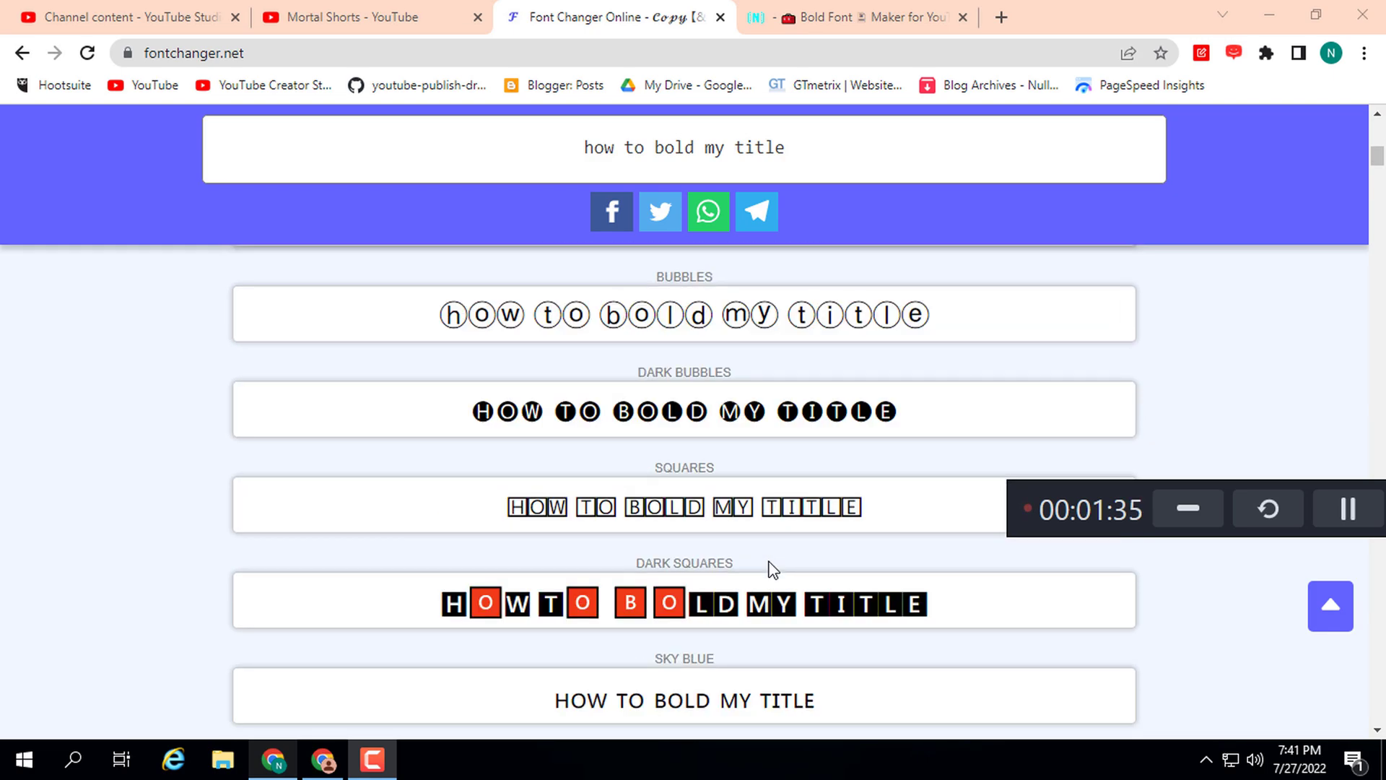
pyautogui.scroll(-2, 771, 569)
pyautogui.scroll(-2, 773, 570)
pyautogui.scroll(-2, 768, 561)
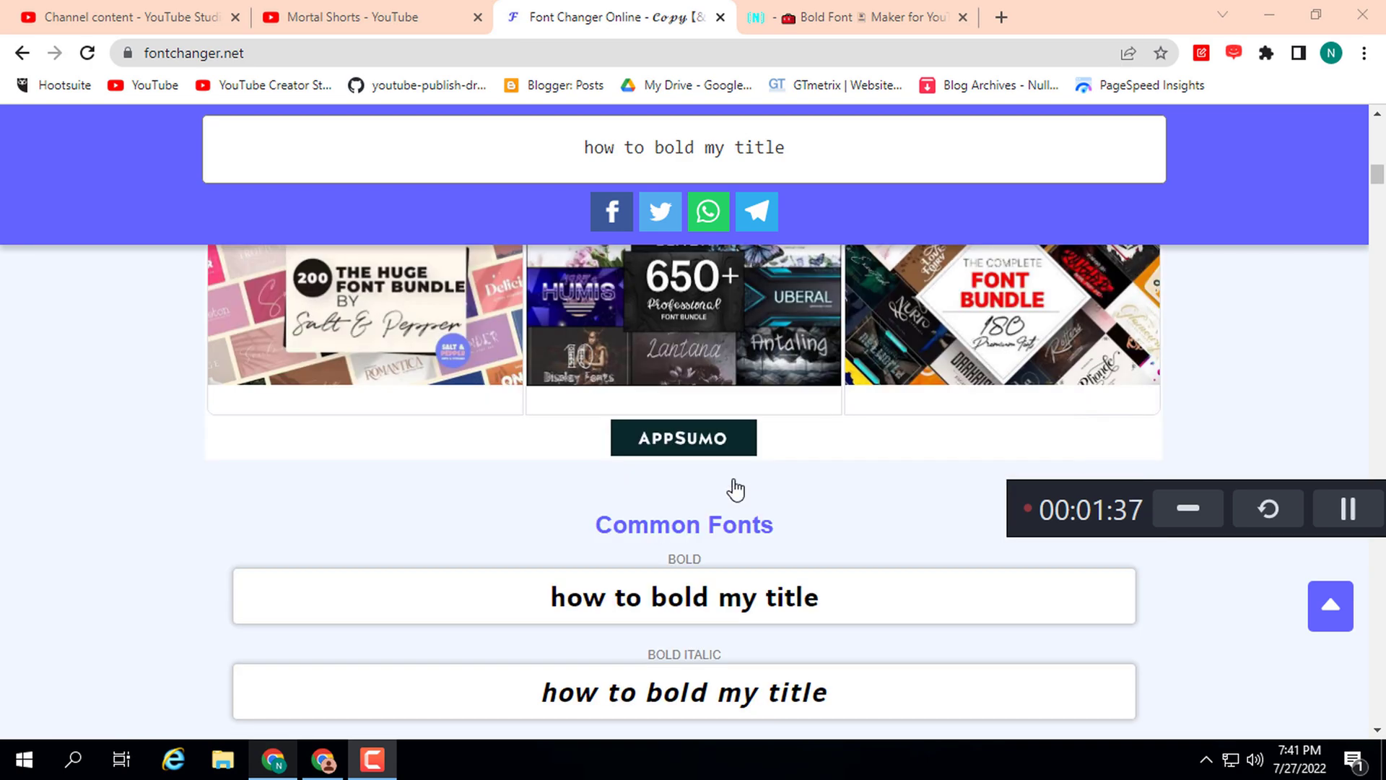
pyautogui.scroll(-2, 735, 492)
pyautogui.scroll(-1, 735, 492)
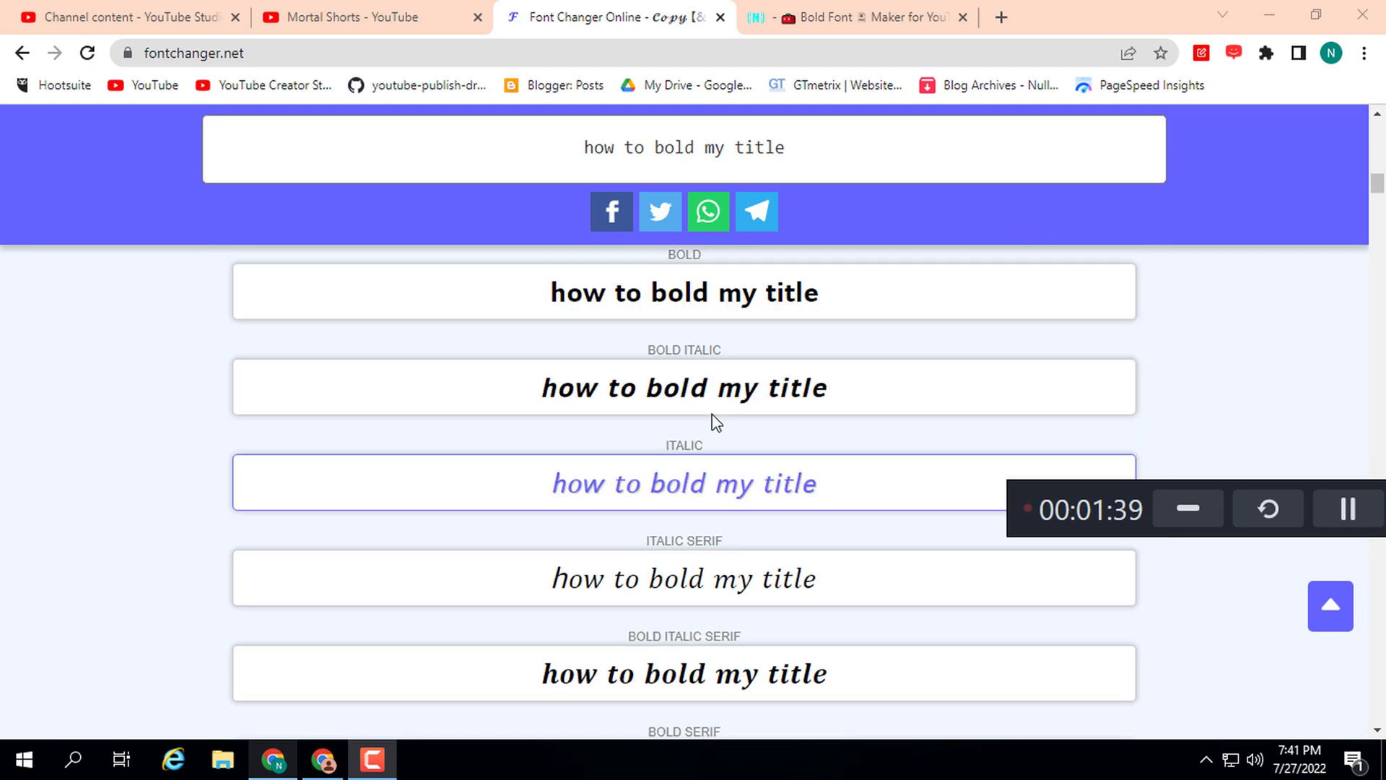
pyautogui.scroll(-2, 712, 424)
pyautogui.scroll(-1, 675, 300)
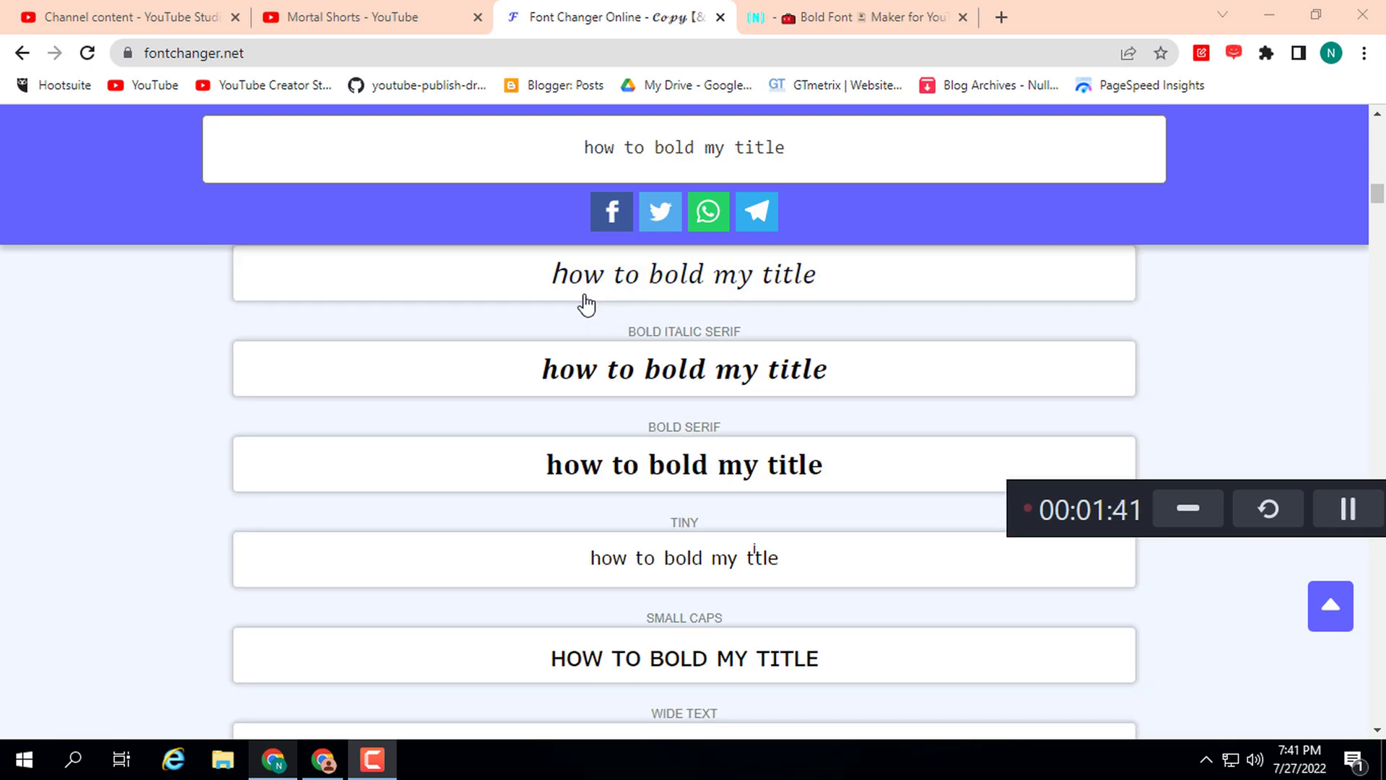
pyautogui.scroll(3, 672, 300)
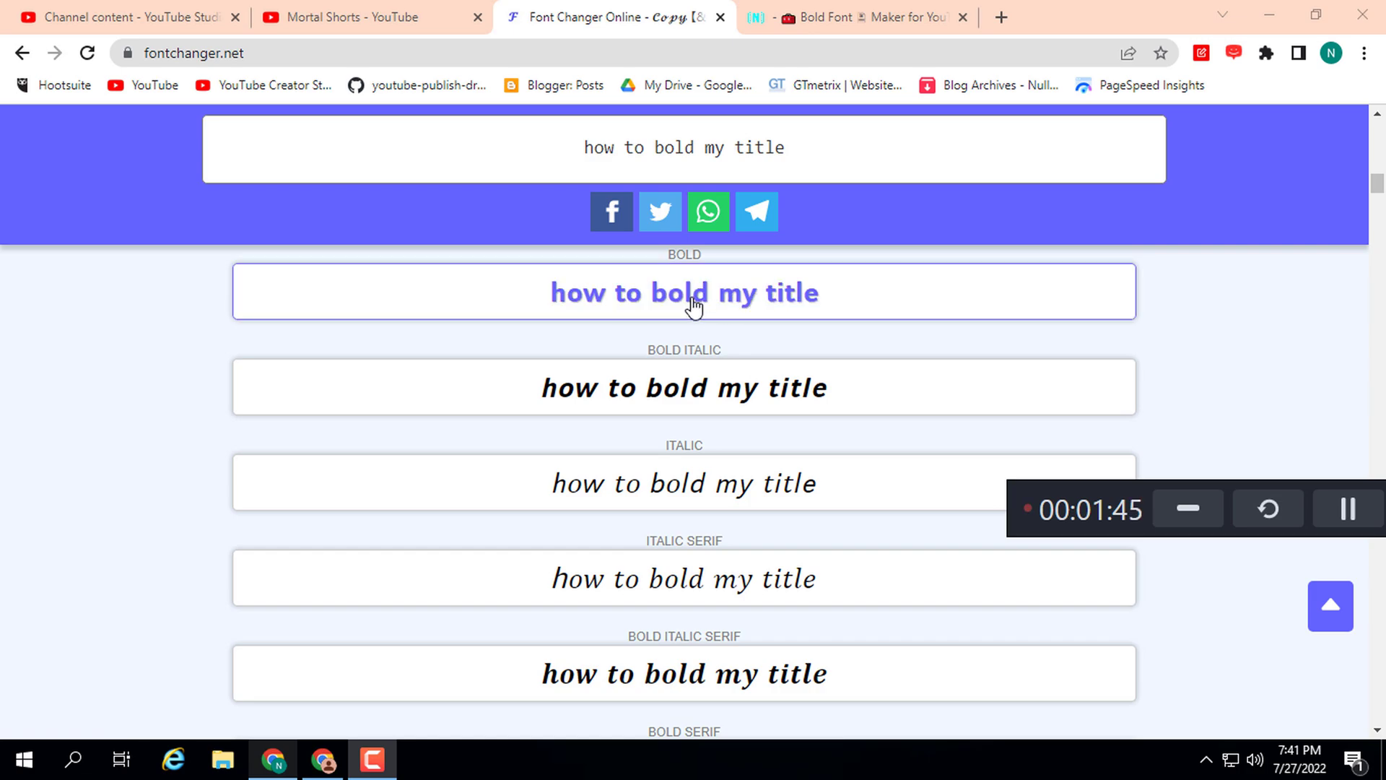
pyautogui.click(718, 300)
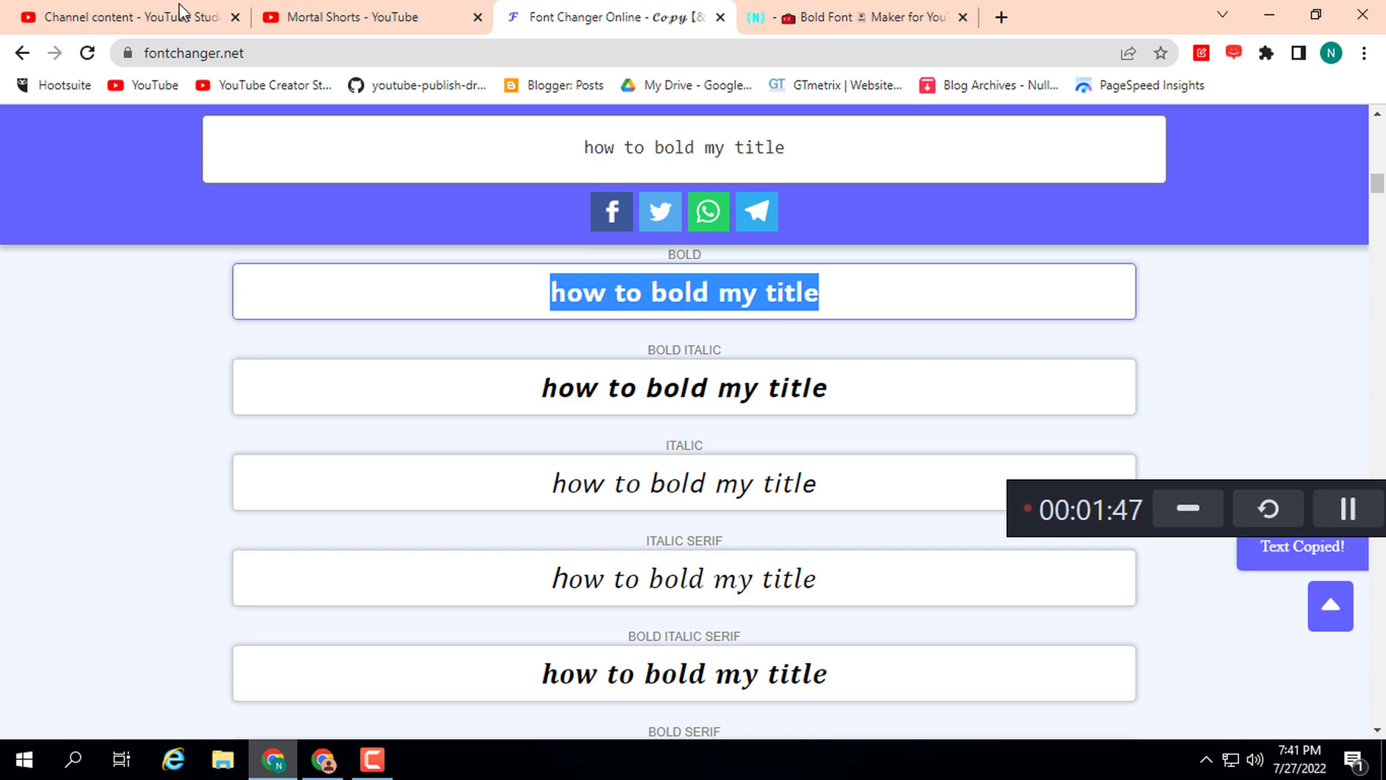
# Step: Paste the bold-styled 'how to bold my title' into the first video's title and save it
pyautogui.hotkey('ctrl', '1')
pyautogui.rightClick(574, 477)
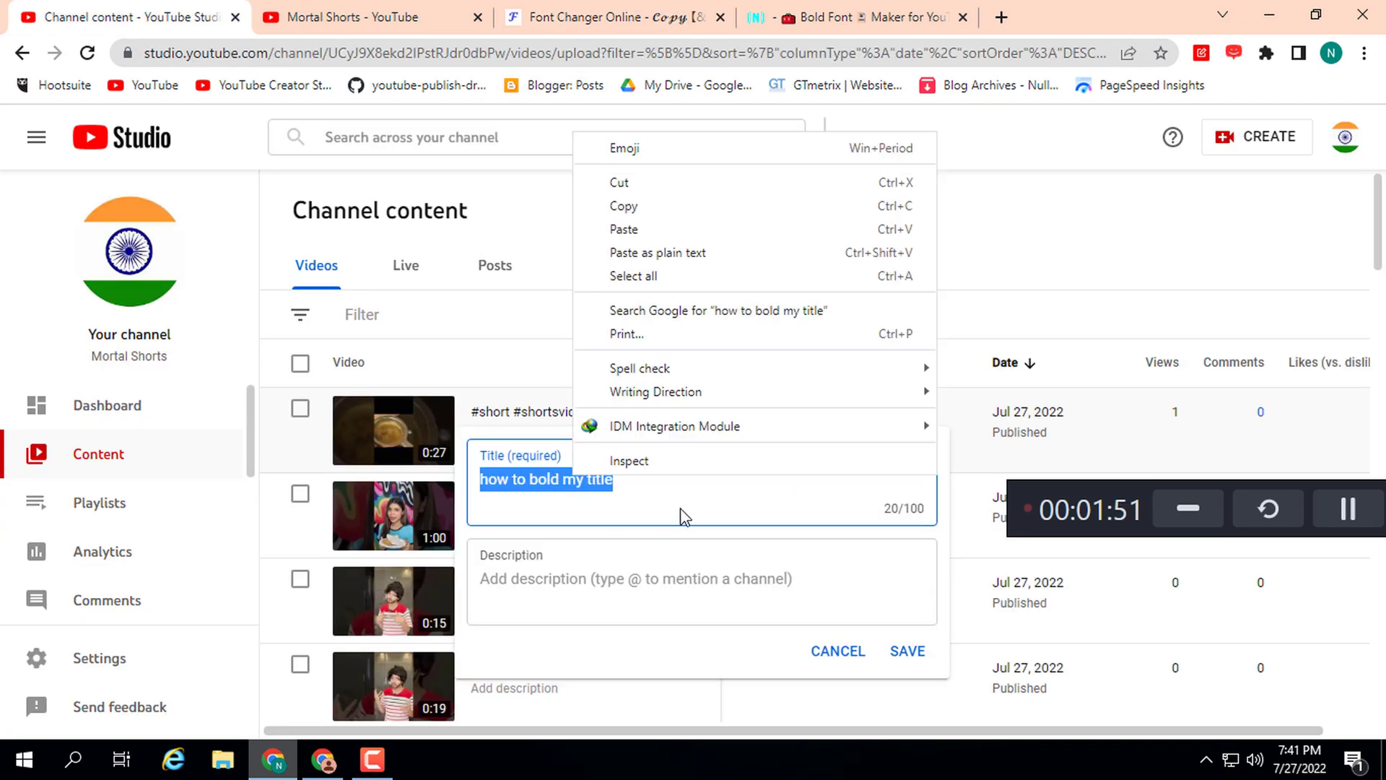
pyautogui.press('p')
pyautogui.press('Return')
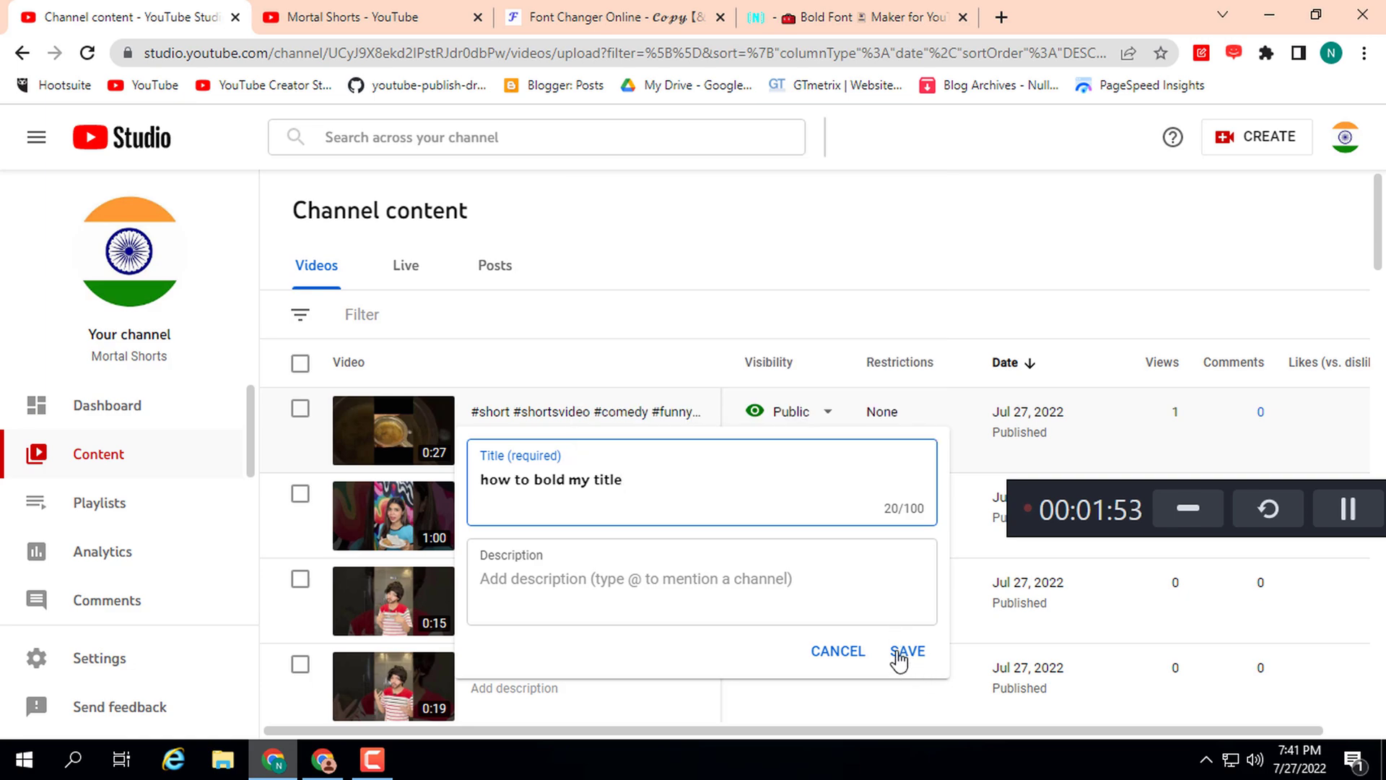
pyautogui.press('Return')
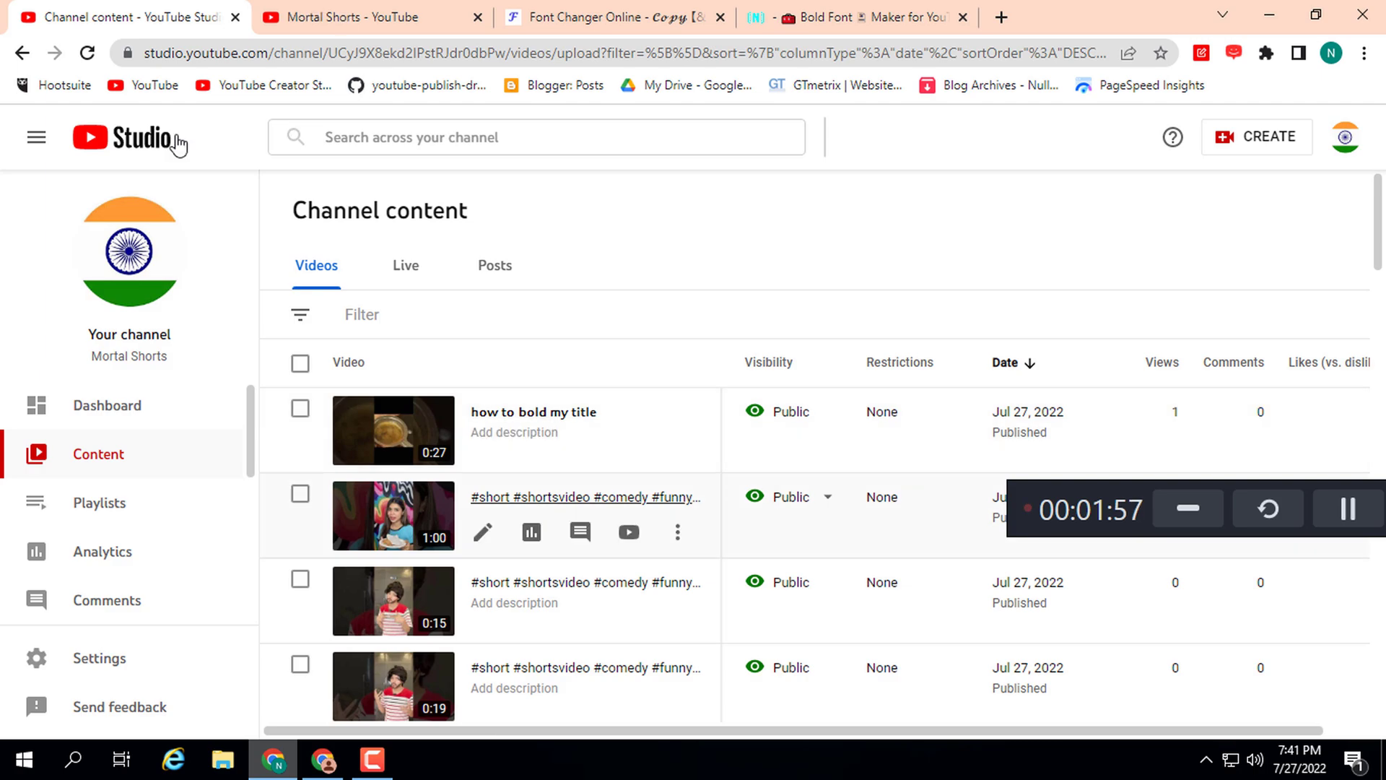
# Step: Switch to the public channel page to check the first video's bold title
pyautogui.hotkey('ctrl', 'Tab')
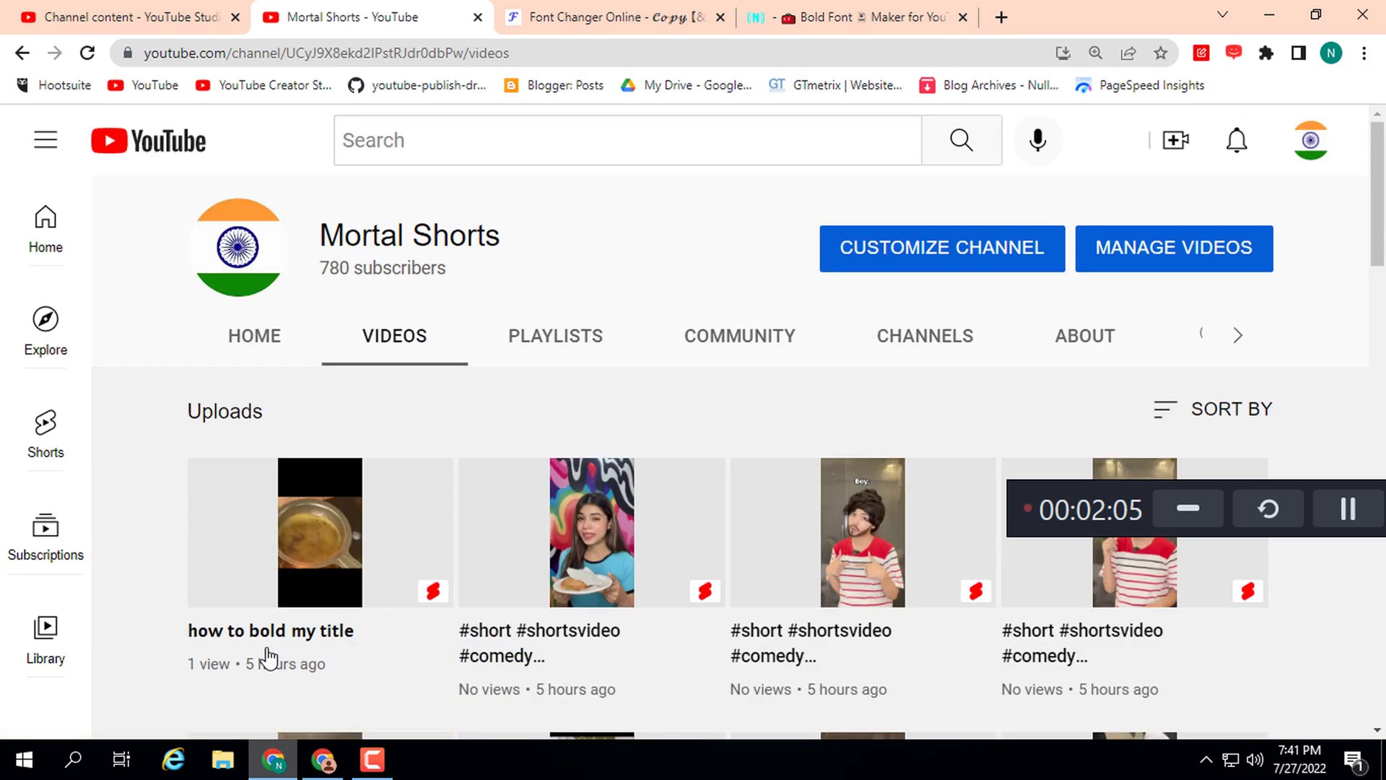
pyautogui.scroll(-1, 349, 651)
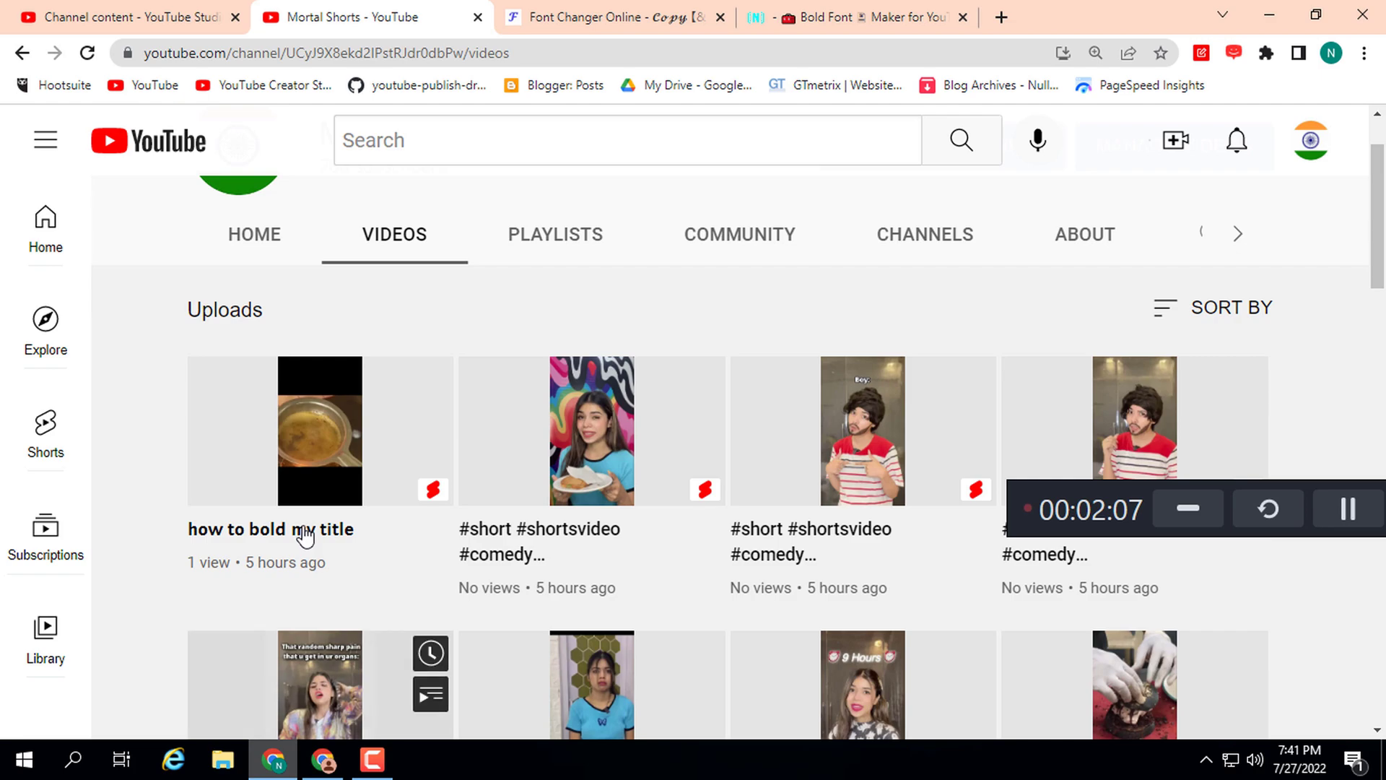
pyautogui.moveTo(320, 533)
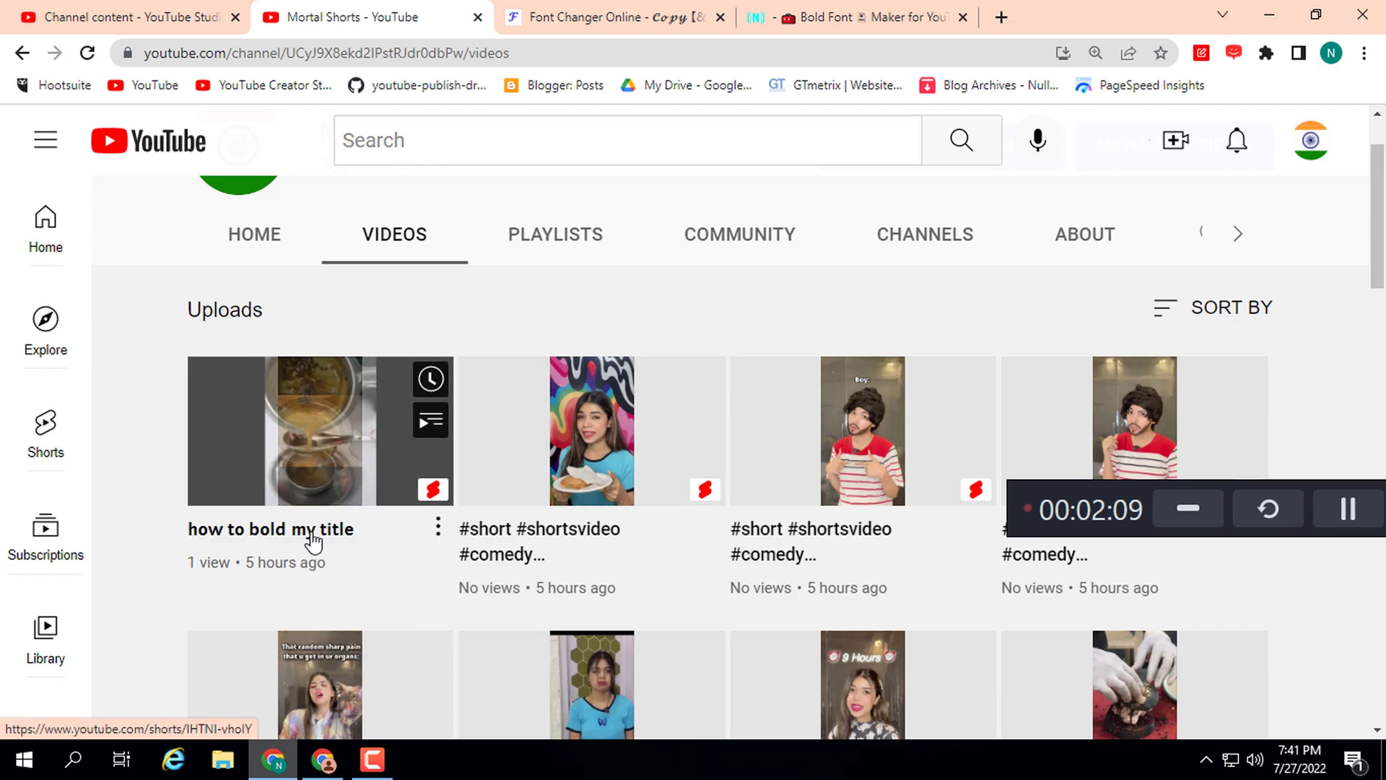
# Step: Switch to the Scrapersnbots Bold Font Maker tab with its empty text box
pyautogui.click(826, 16)
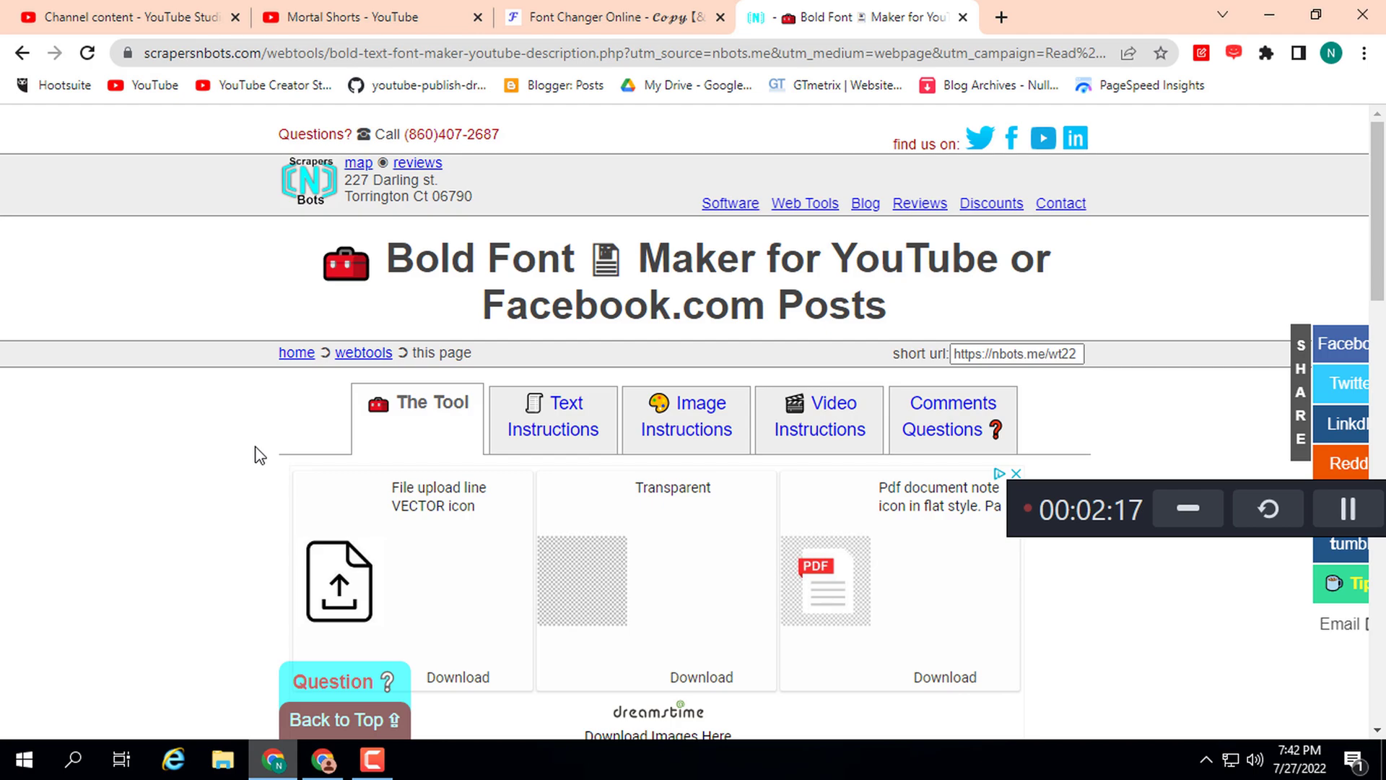
pyautogui.scroll(-2, 260, 455)
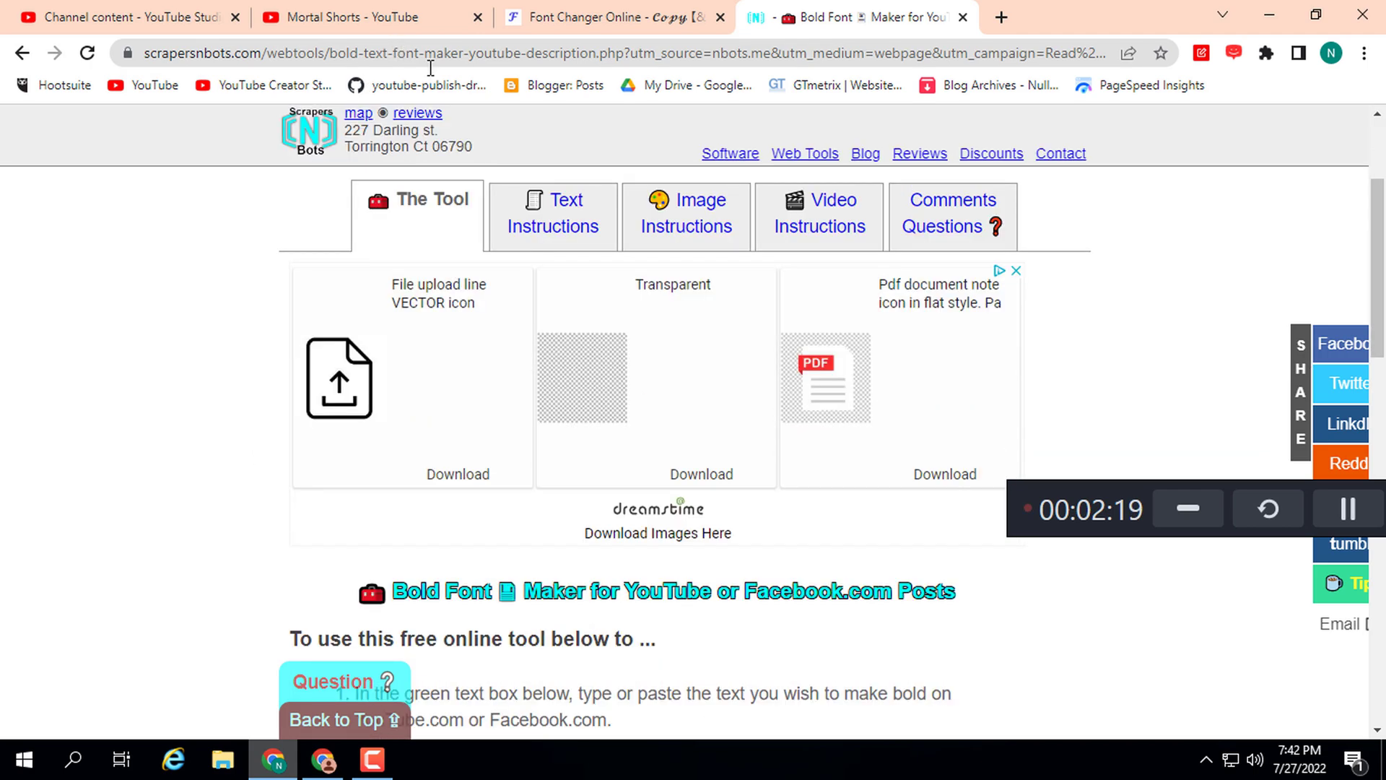
pyautogui.scroll(-2, 547, 76)
pyautogui.scroll(-2, 213, 328)
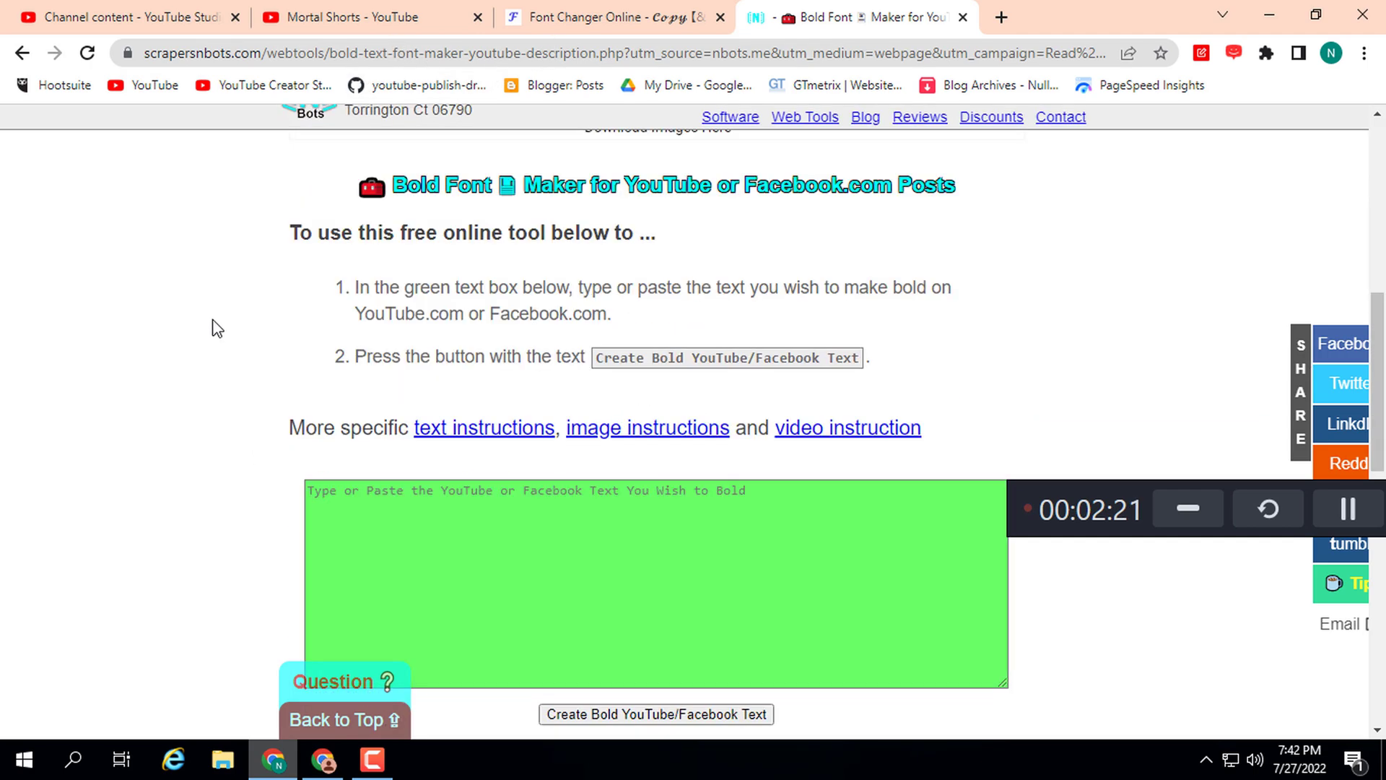
pyautogui.scroll(-2, 344, 394)
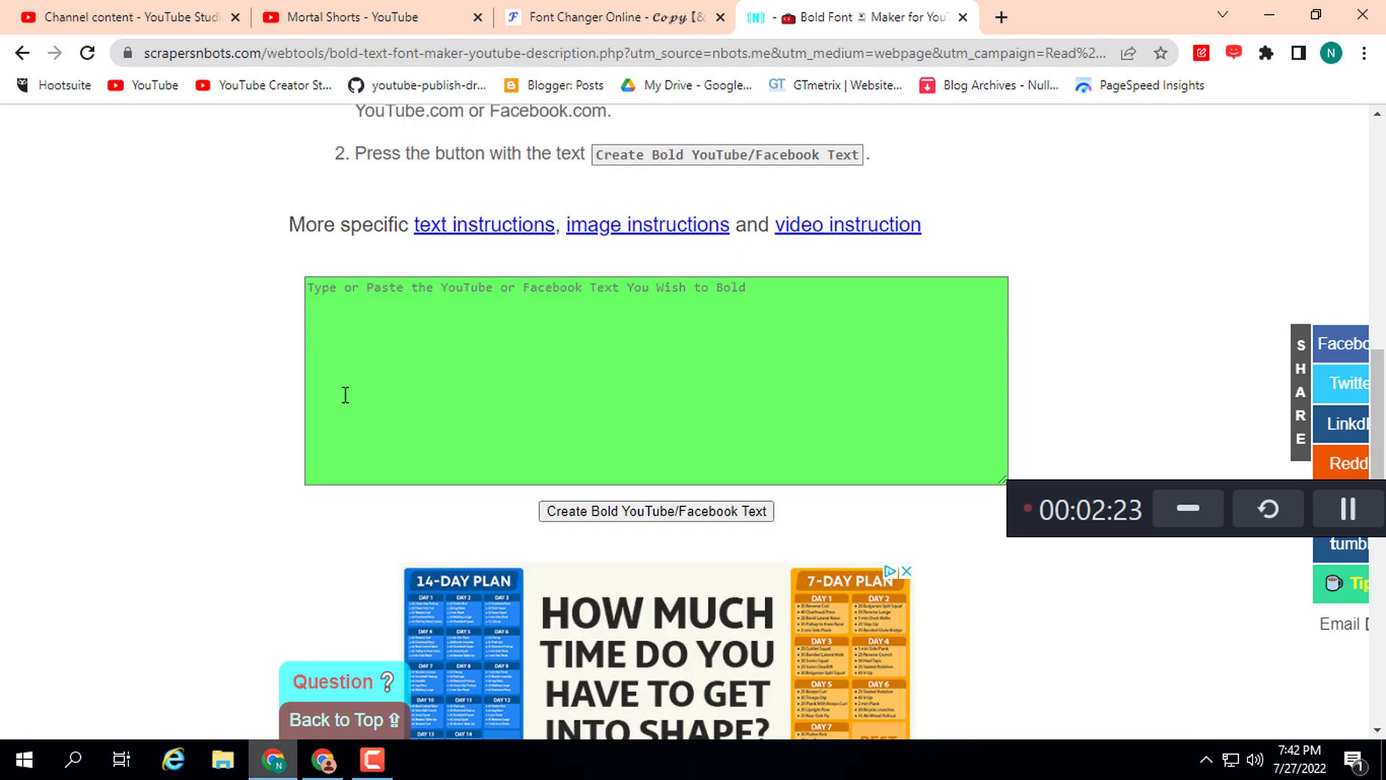
# Step: Enter 'how to bold my name' and generate its bold YouTube/Facebook text versions
pyautogui.click(353, 294)
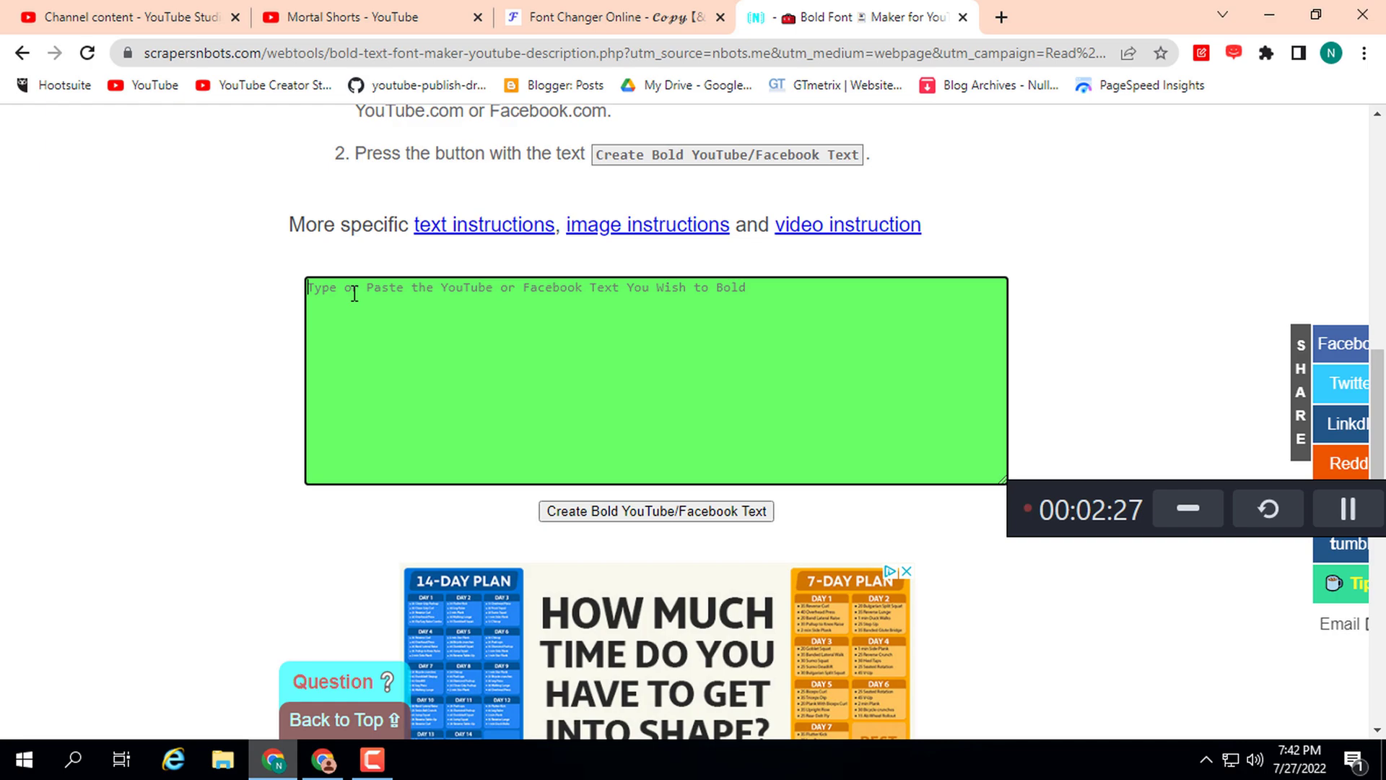
pyautogui.write('how ')
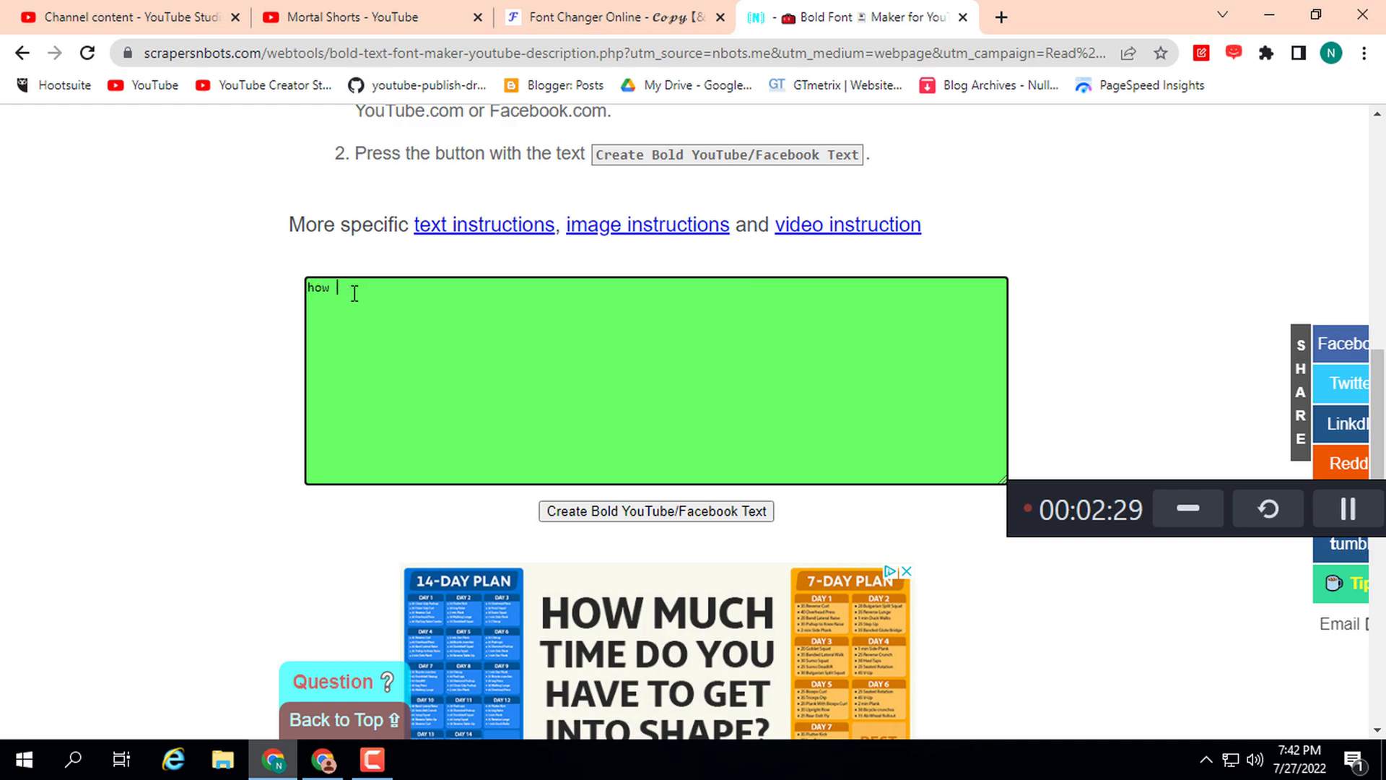
pyautogui.write('to bold')
pyautogui.write(' my na')
pyautogui.write('me')
pyautogui.click(612, 516)
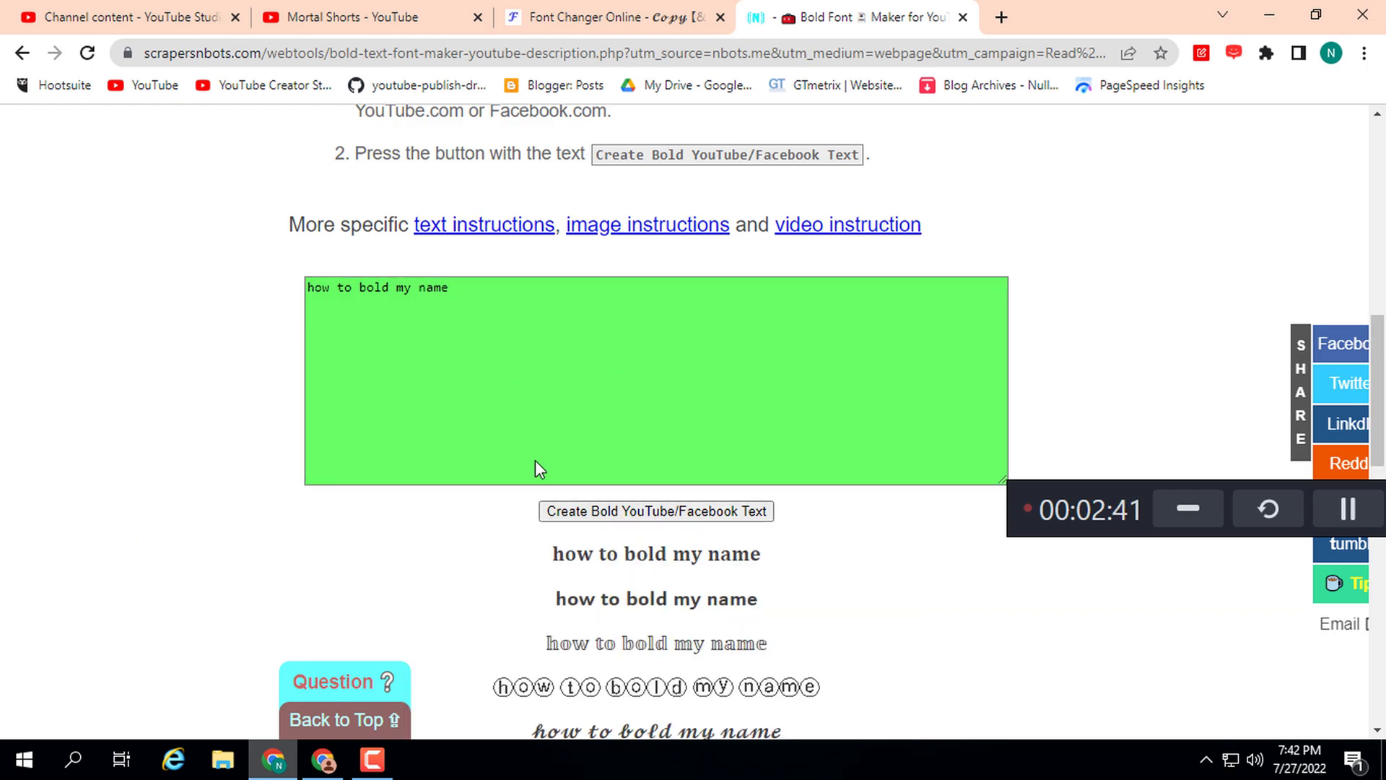
pyautogui.scroll(-2, 537, 466)
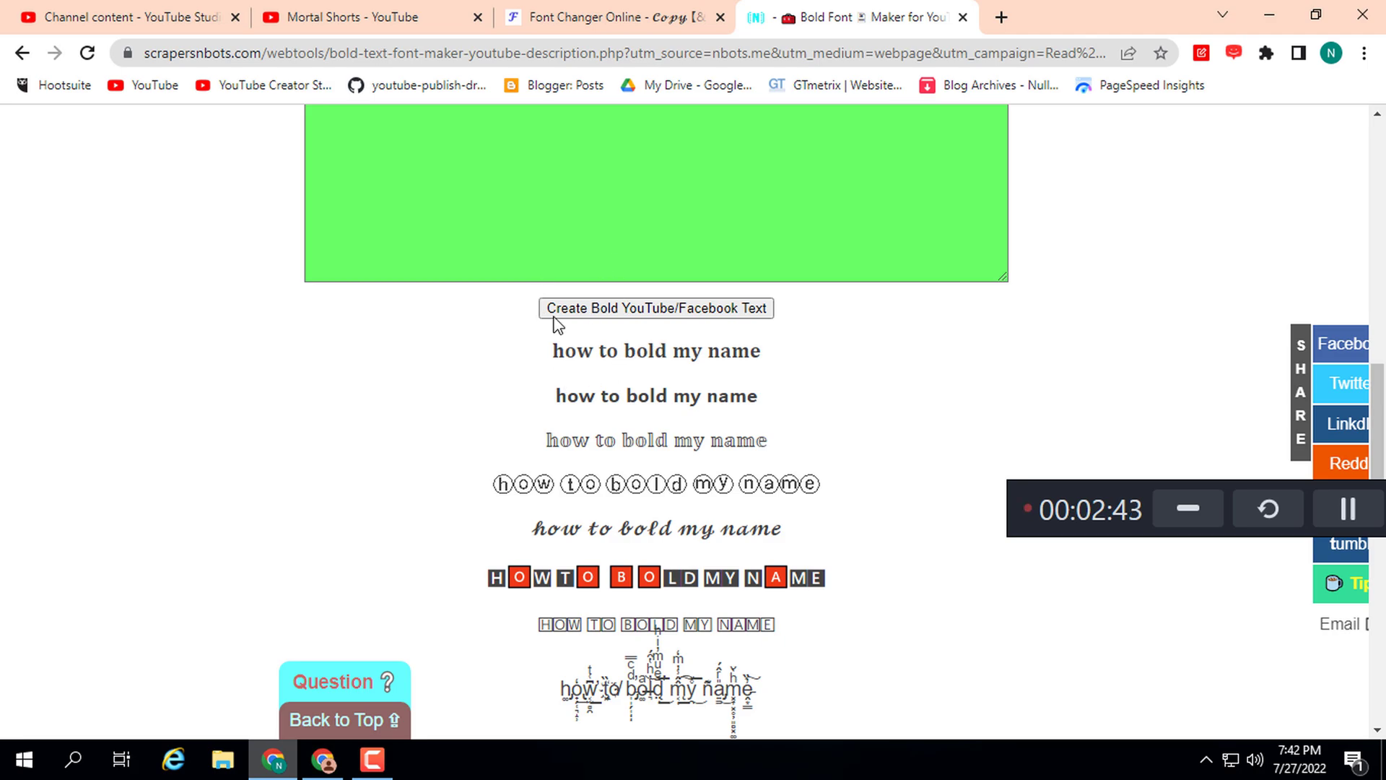
pyautogui.scroll(-2, 558, 320)
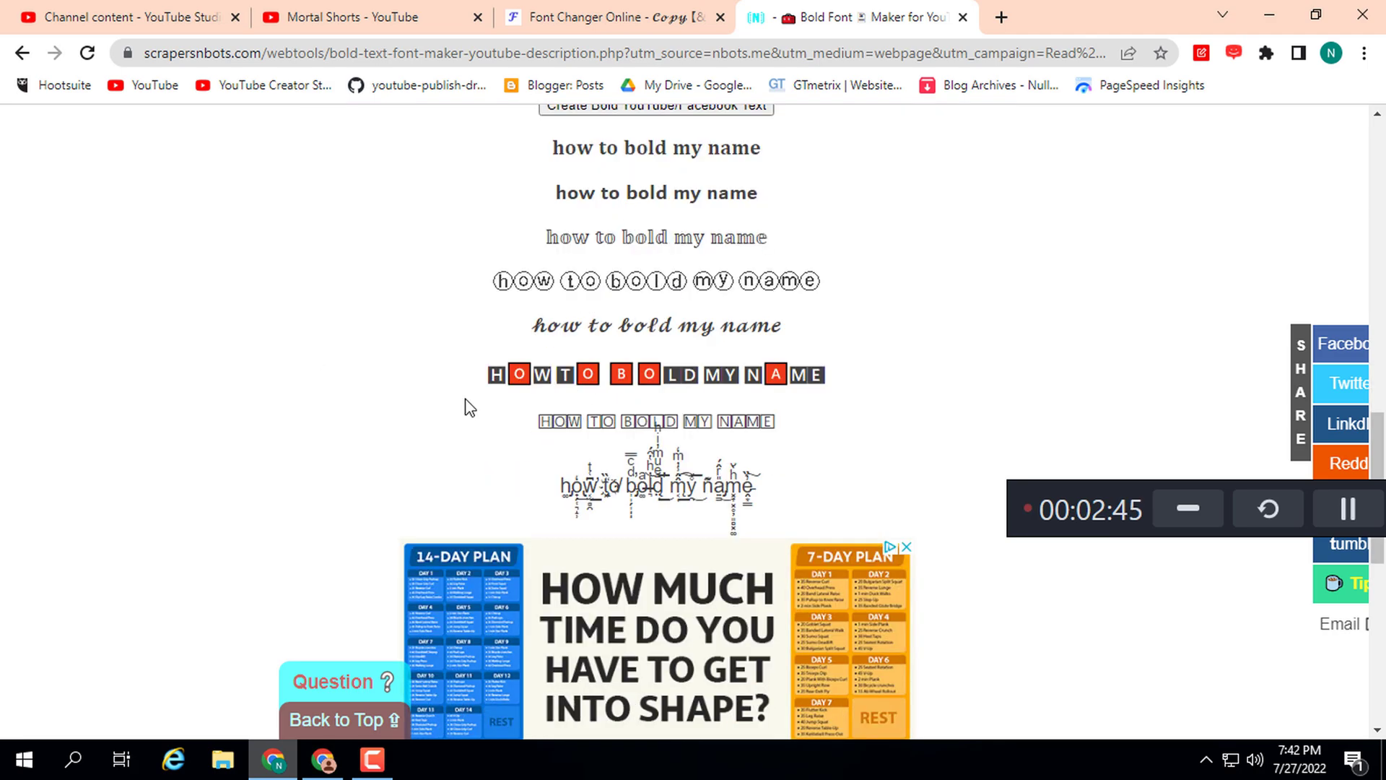
pyautogui.scroll(2, 521, 481)
pyautogui.scroll(1, 595, 496)
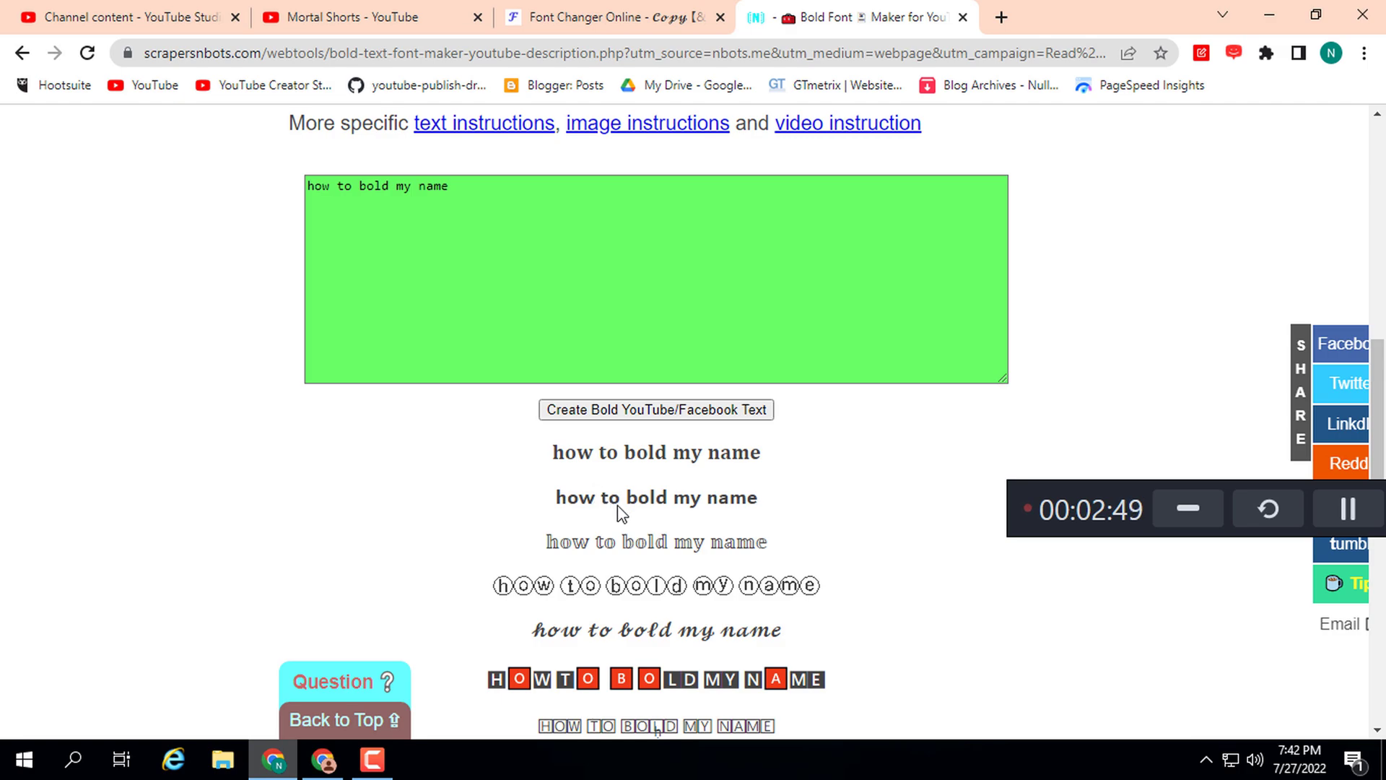
# Step: Copy the second bold version of 'how to bold my name' and return to YouTube Studio
pyautogui.tripleClick(620, 512)
pyautogui.rightClick(618, 490)
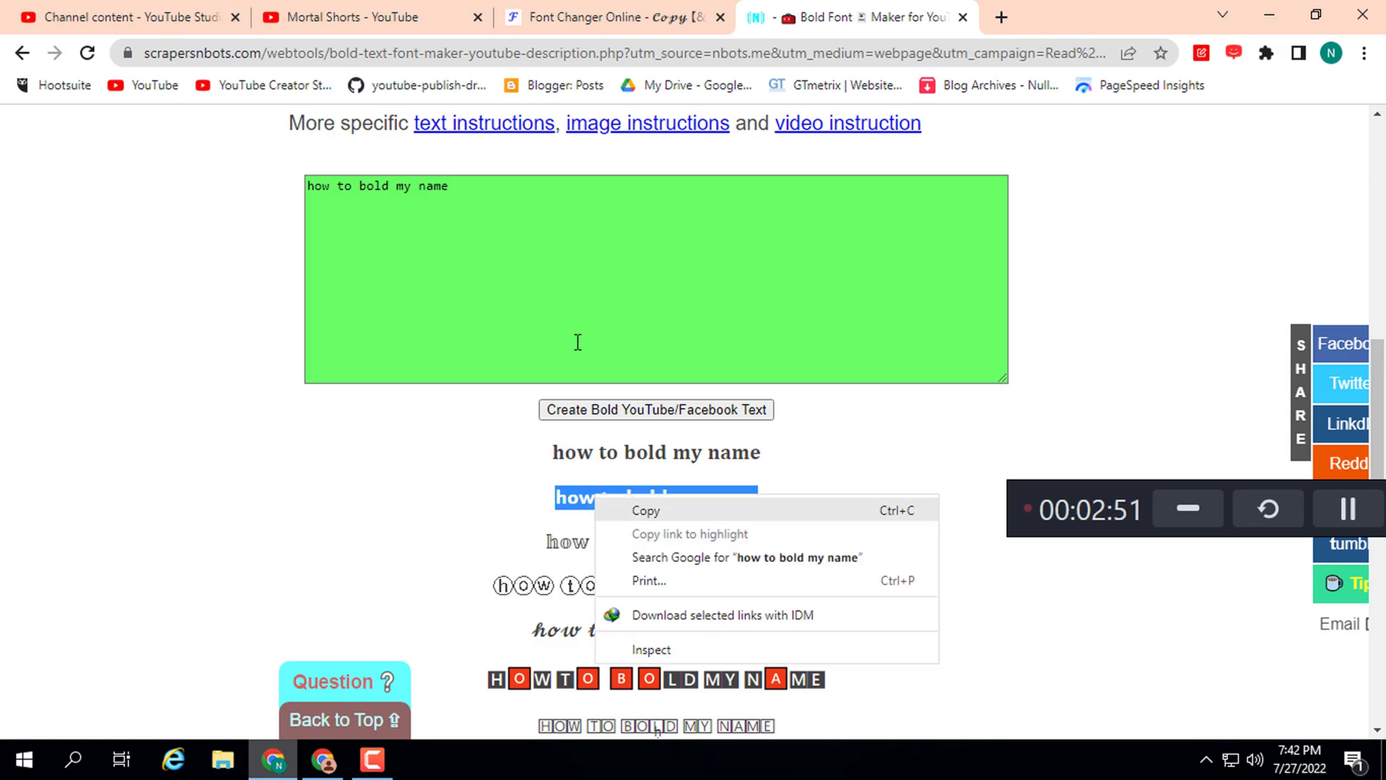
pyautogui.click(639, 510)
pyautogui.hotkey('ctrl', '1')
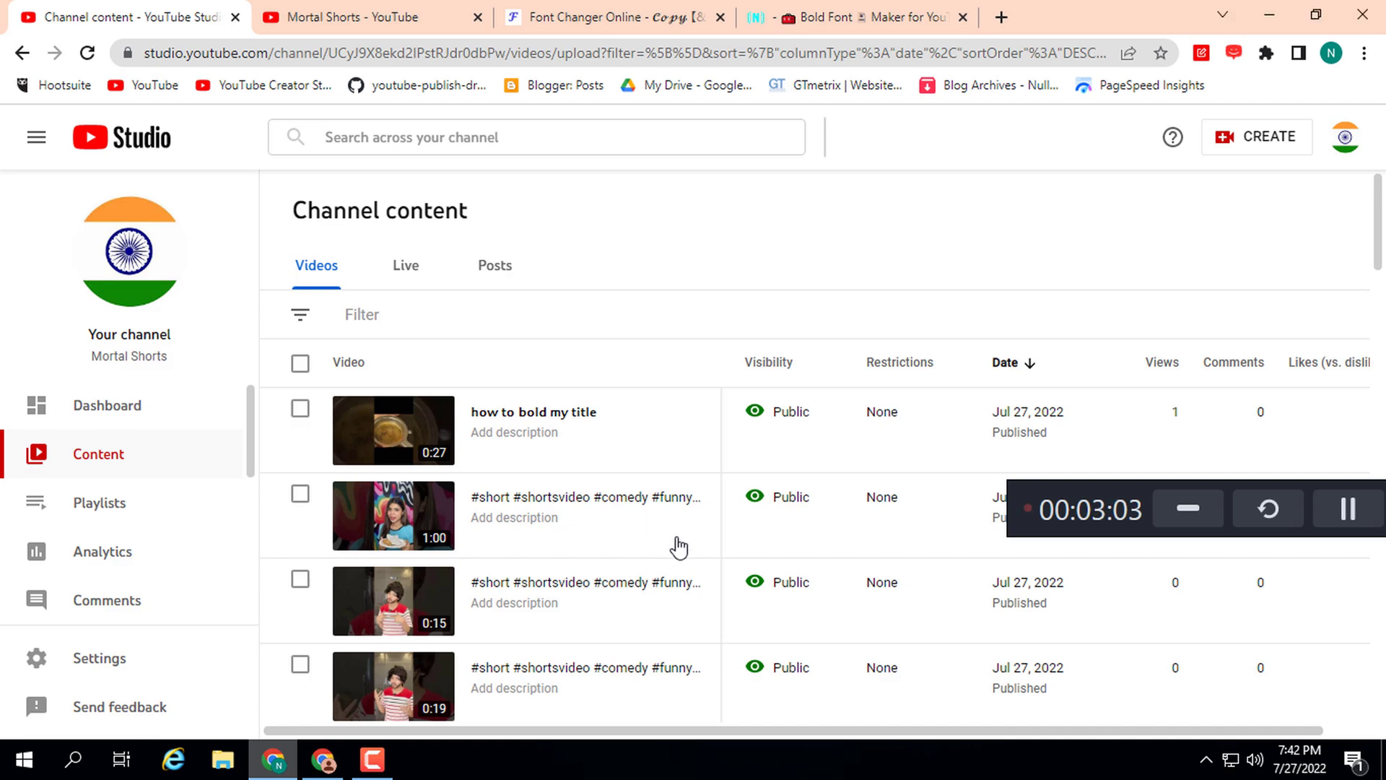
pyautogui.moveTo(585, 514)
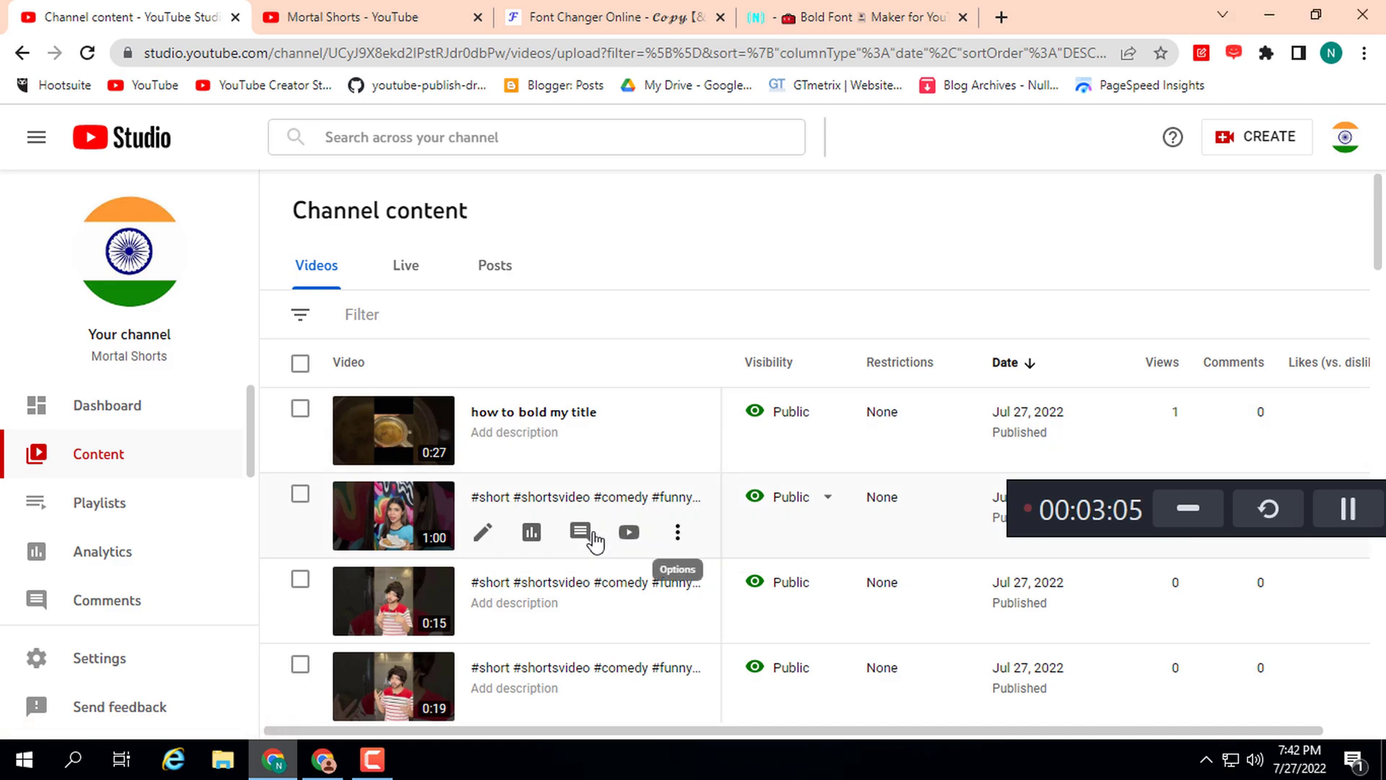
# Step: Edit the second video's title and paste the red circle emoji at its start
pyautogui.click(676, 532)
pyautogui.press('Return')
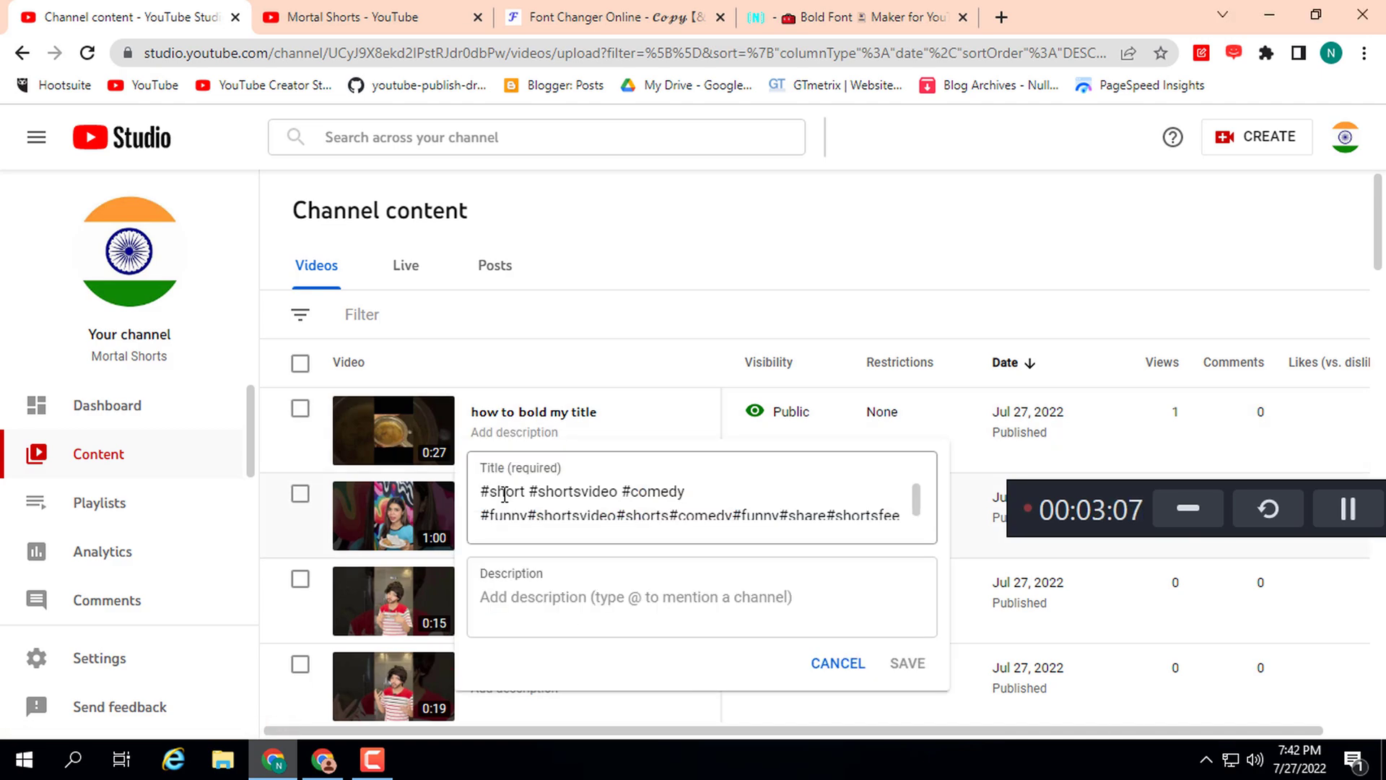
pyautogui.click(504, 494)
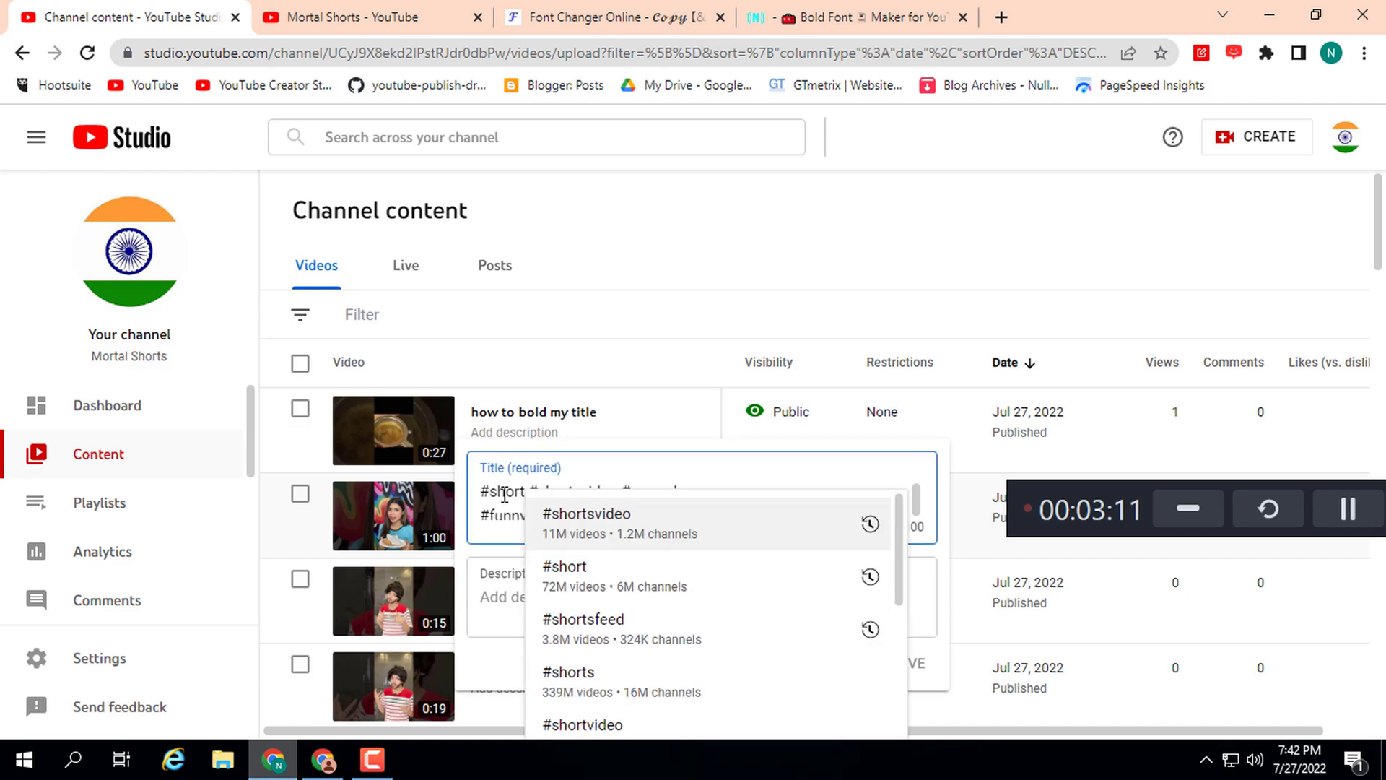
pyautogui.hotkey('ctrl', 'v')
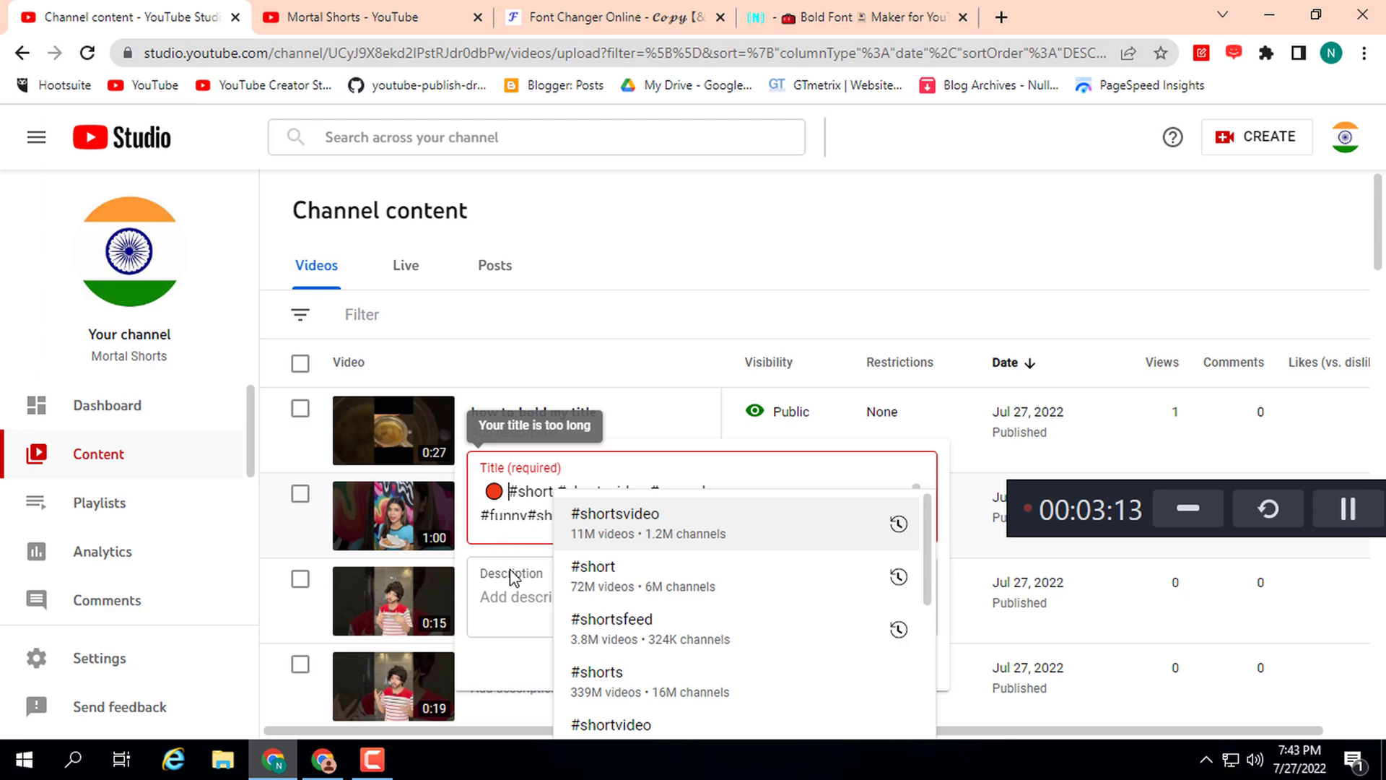
# Step: Delete the trailing hashtags beyond the limit so the title fits, and save it
pyautogui.click(644, 498)
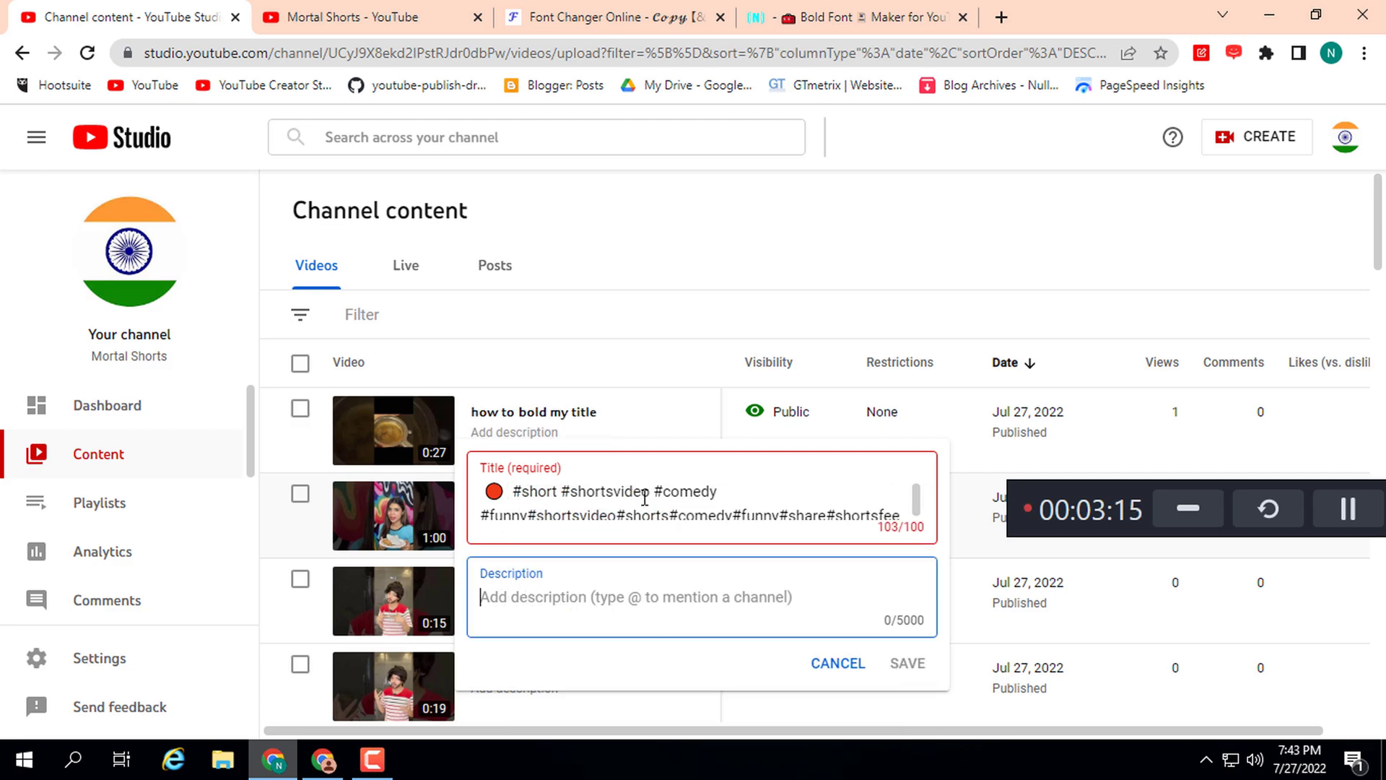
pyautogui.click(596, 495)
pyautogui.click(833, 511)
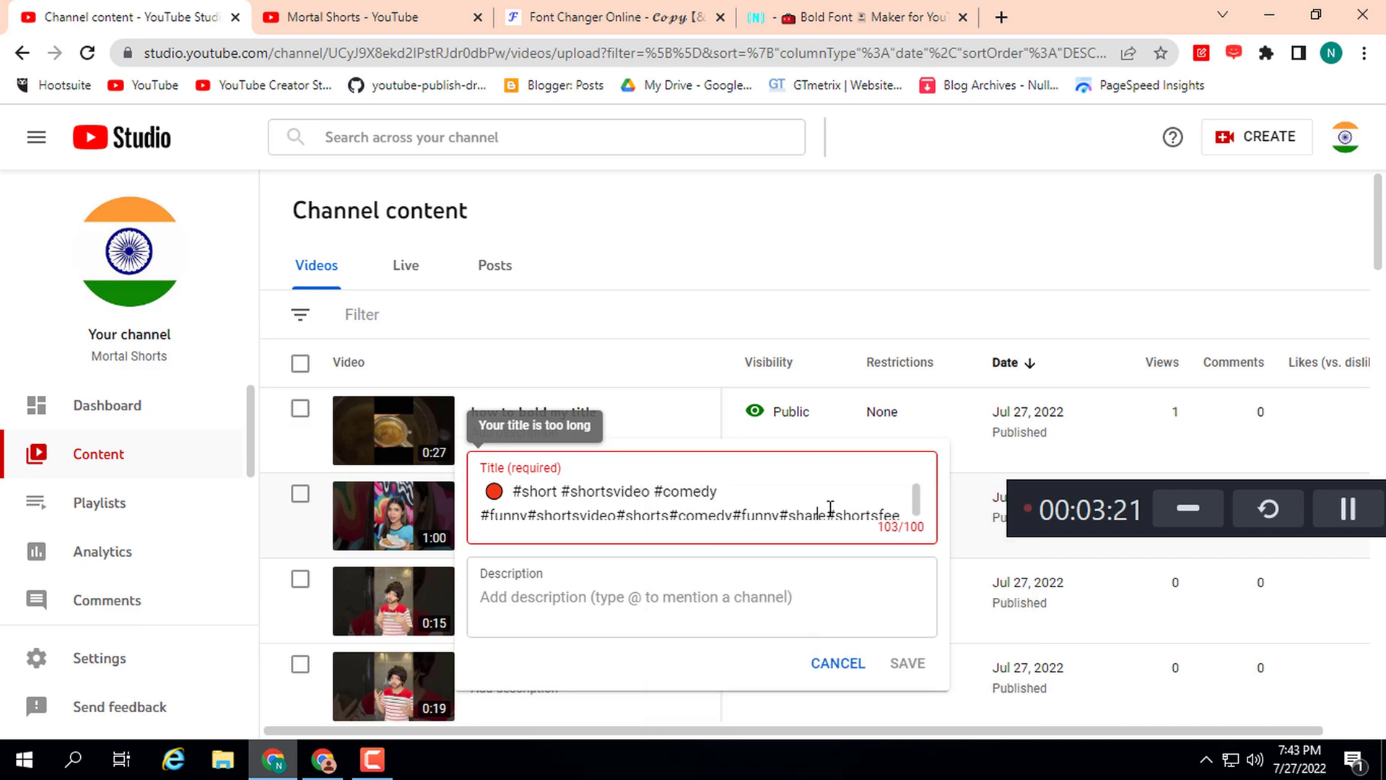
pyautogui.hotkey('shift', 'Down')
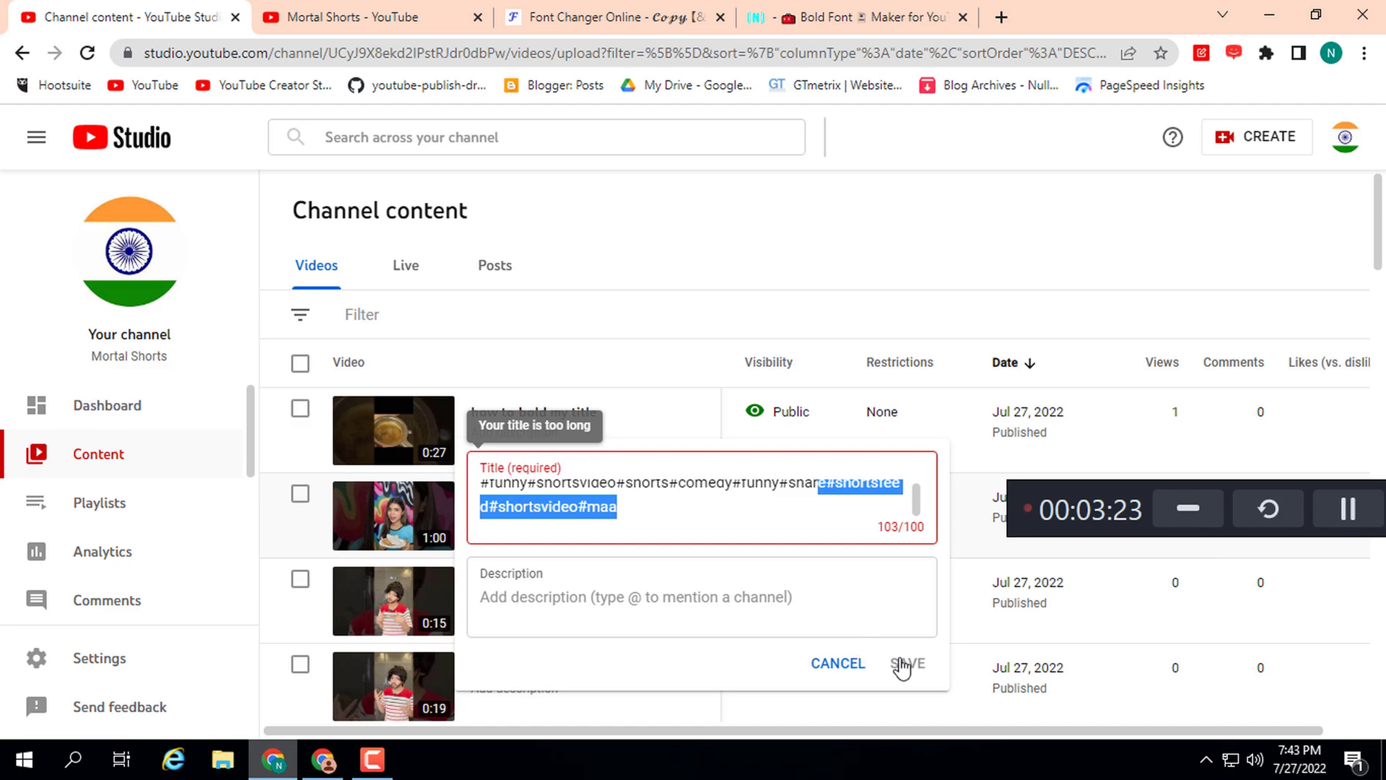
pyautogui.press('BackSpace')
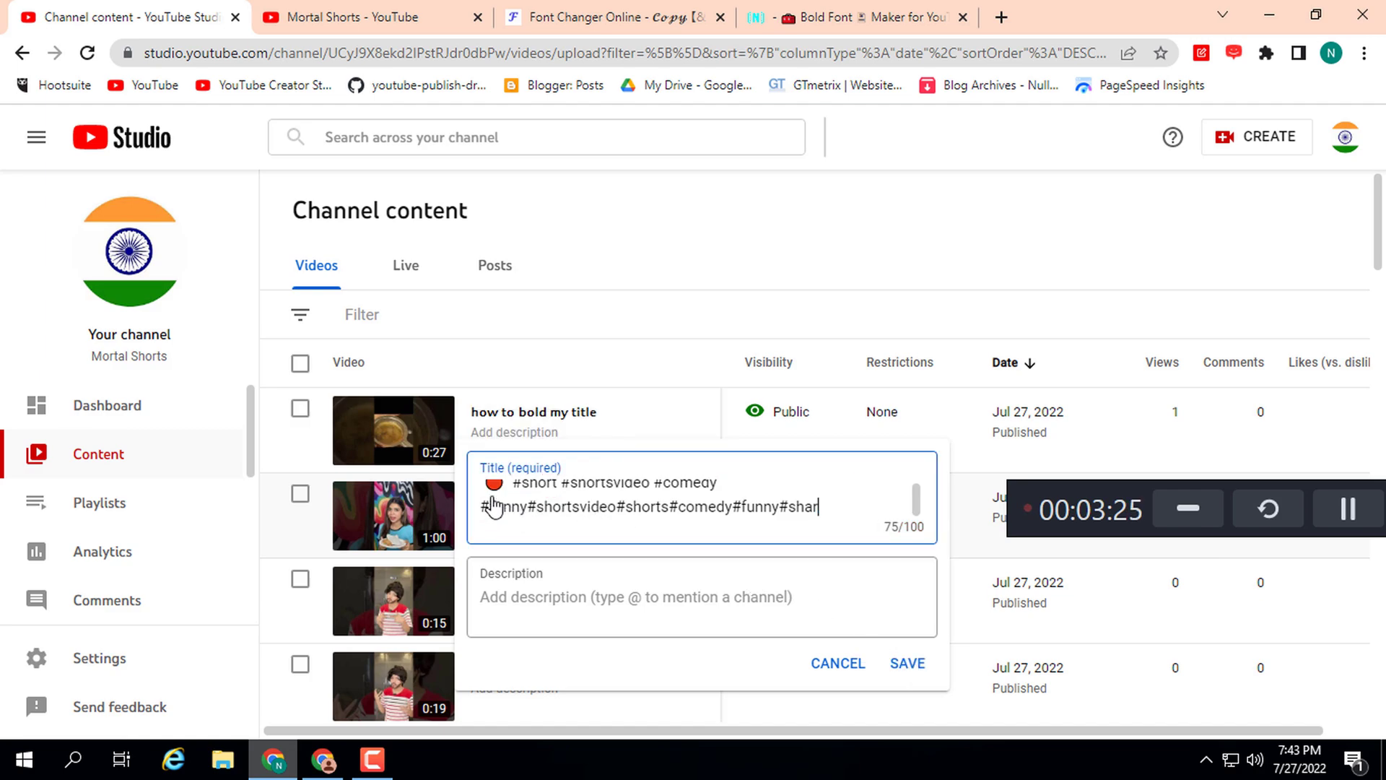
pyautogui.click(908, 664)
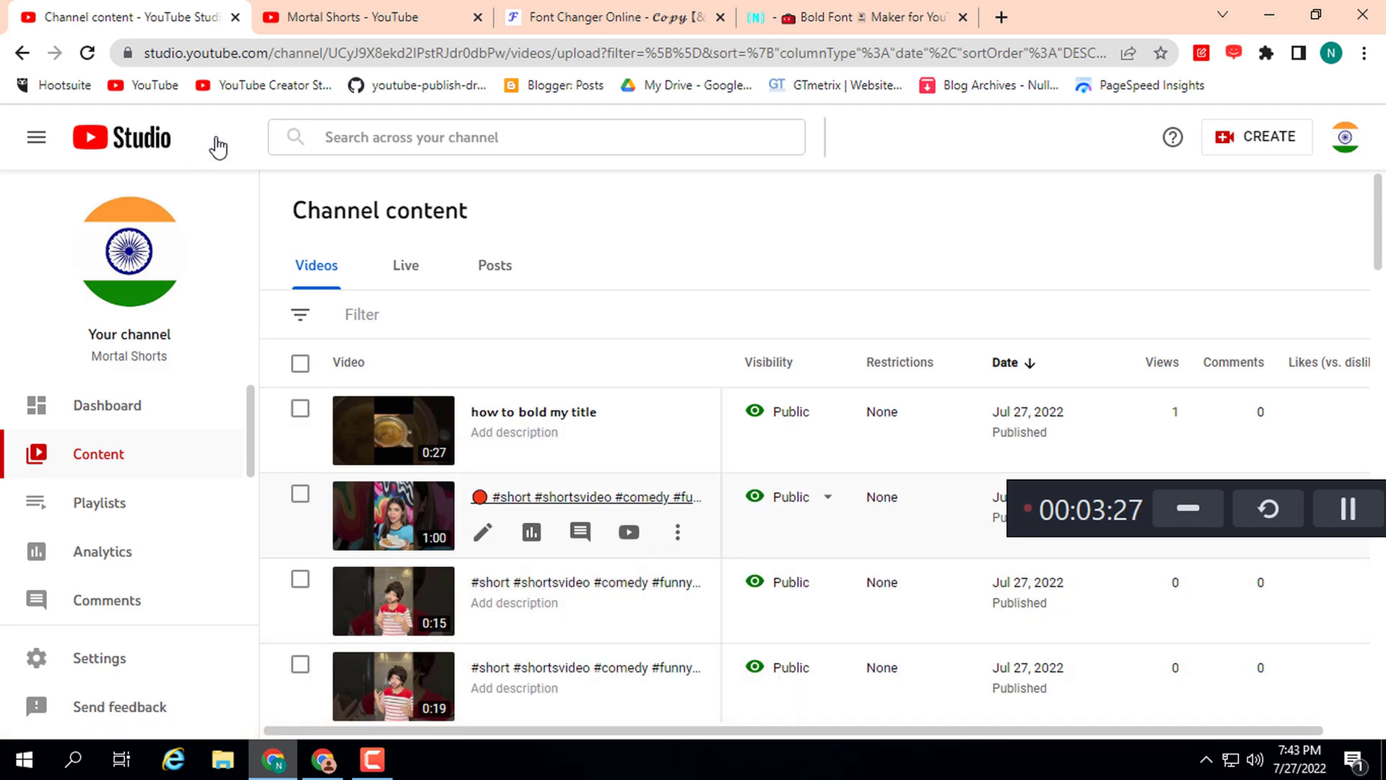
pyautogui.hotkey('ctrl', 'Tab')
# Step: Reload the public channel page so the uploads show the emoji-prefixed title
pyautogui.click(91, 61)
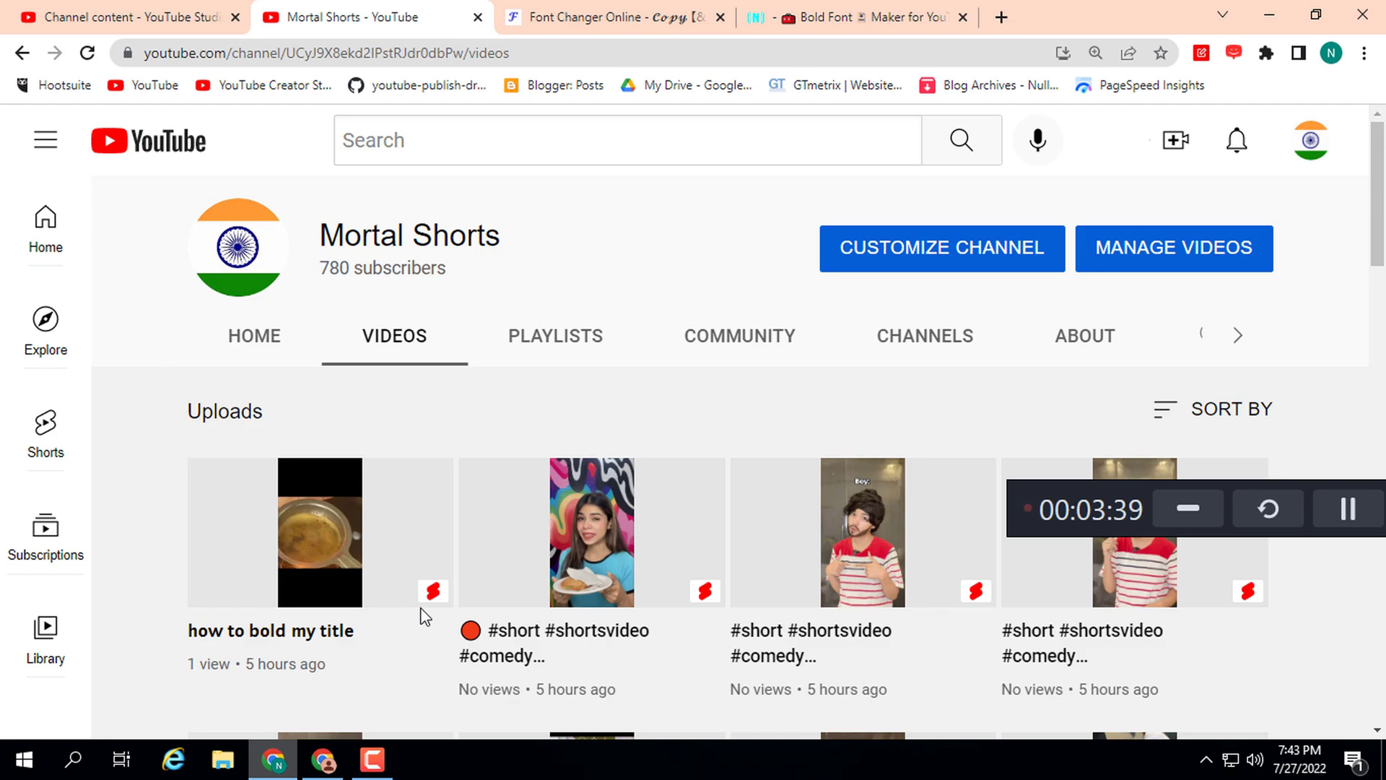
pyautogui.scroll(-1, 460, 534)
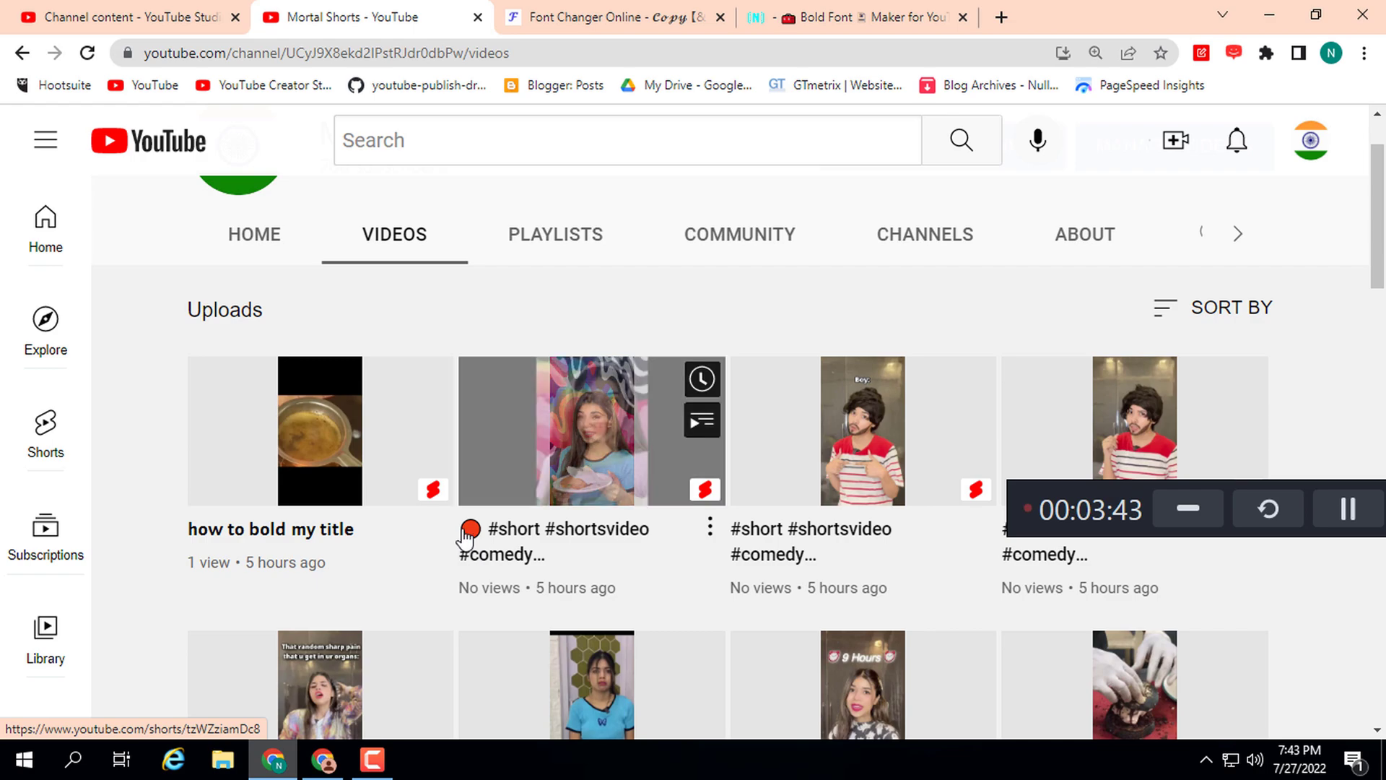
pyautogui.moveTo(591, 532)
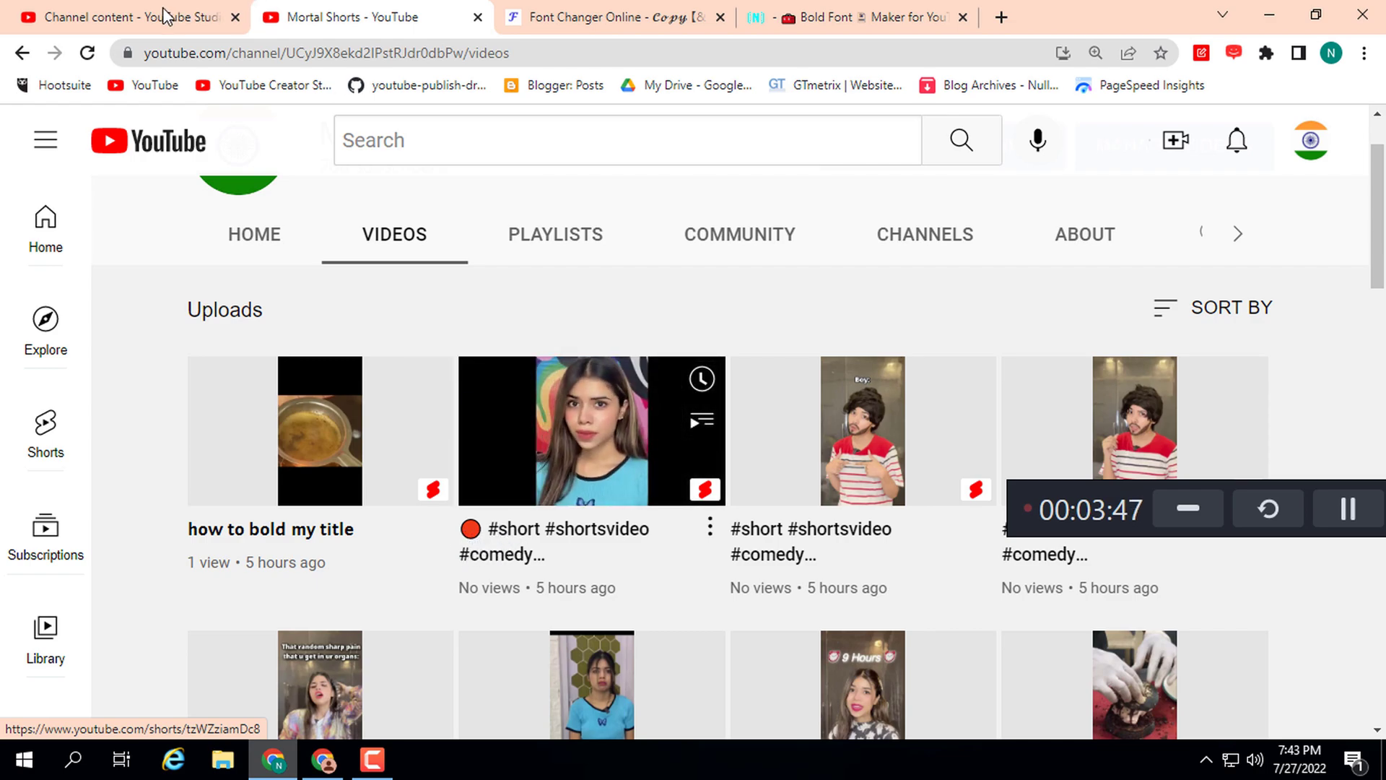
pyautogui.hotkey('ctrl', 'shift', 'Tab')
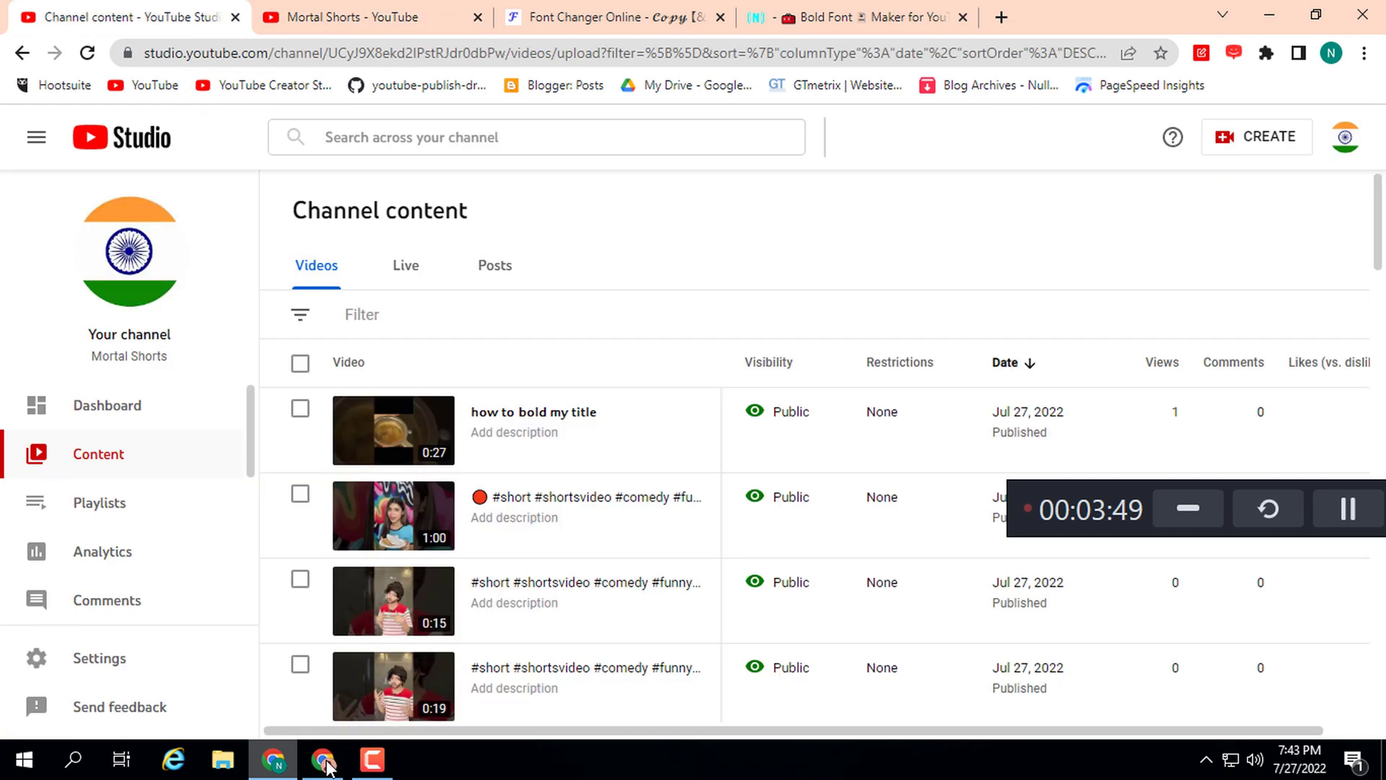
pyautogui.hotkey('alt', 'Tab')
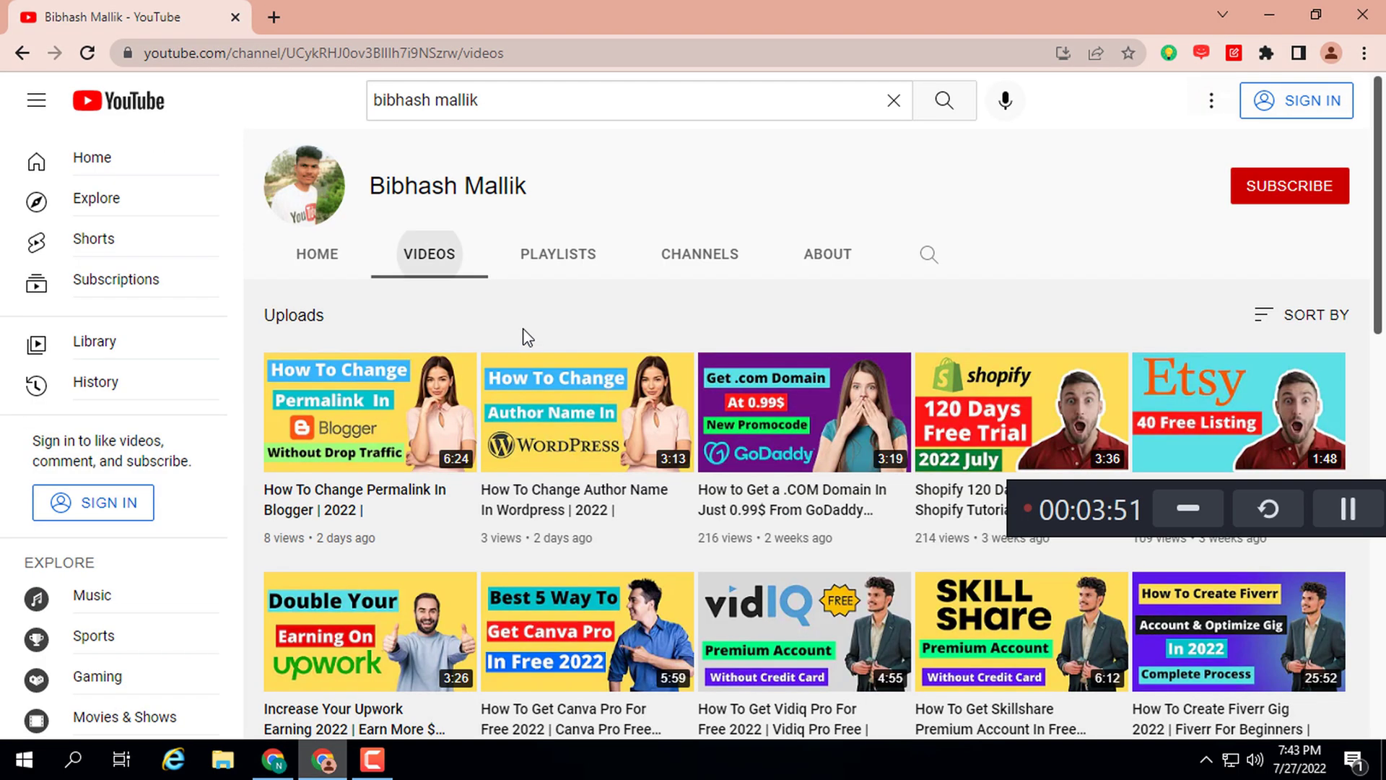